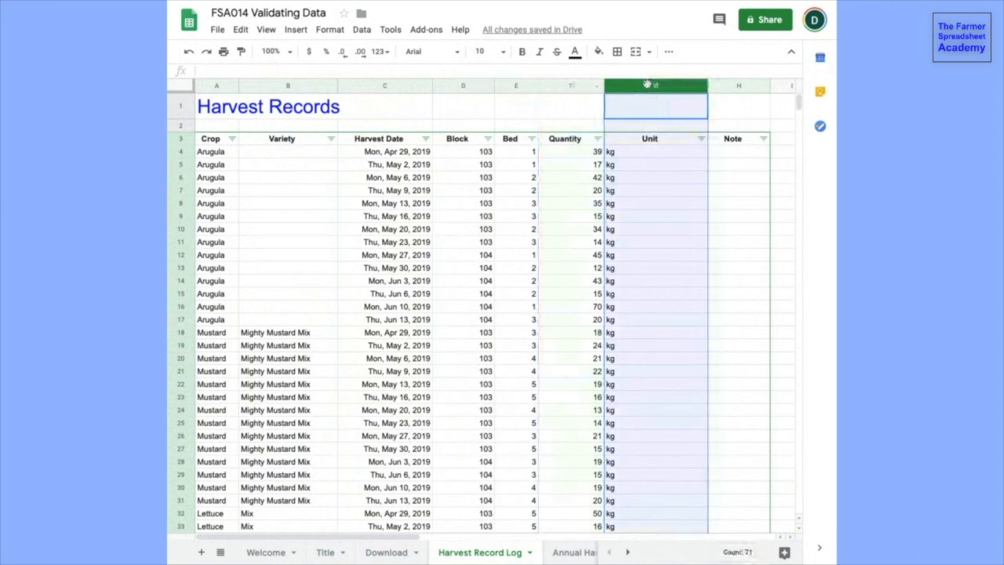
- Examine the Harvest Record Log entries, checking individual rows with their crop, block, bed and quantity down to the last carrot records
{"action": "left_click", "coordinate": [181, 203]}
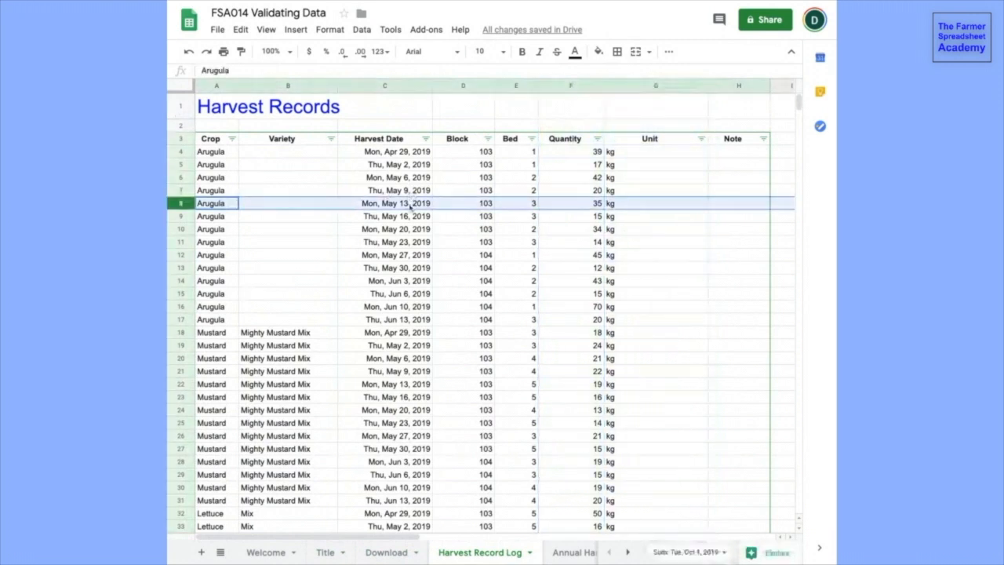
{"action": "left_click", "coordinate": [596, 203]}
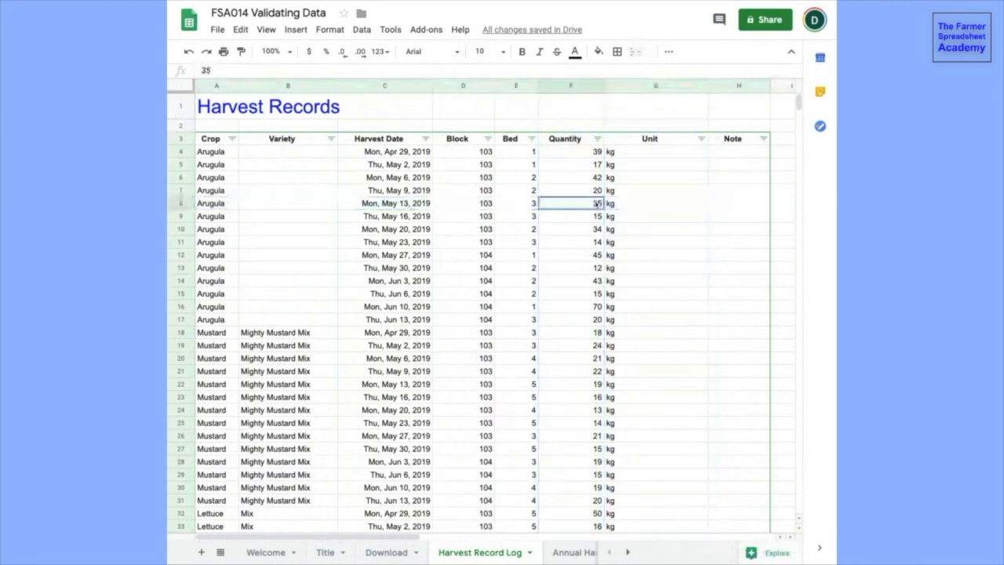
{"action": "left_click", "coordinate": [217, 207]}
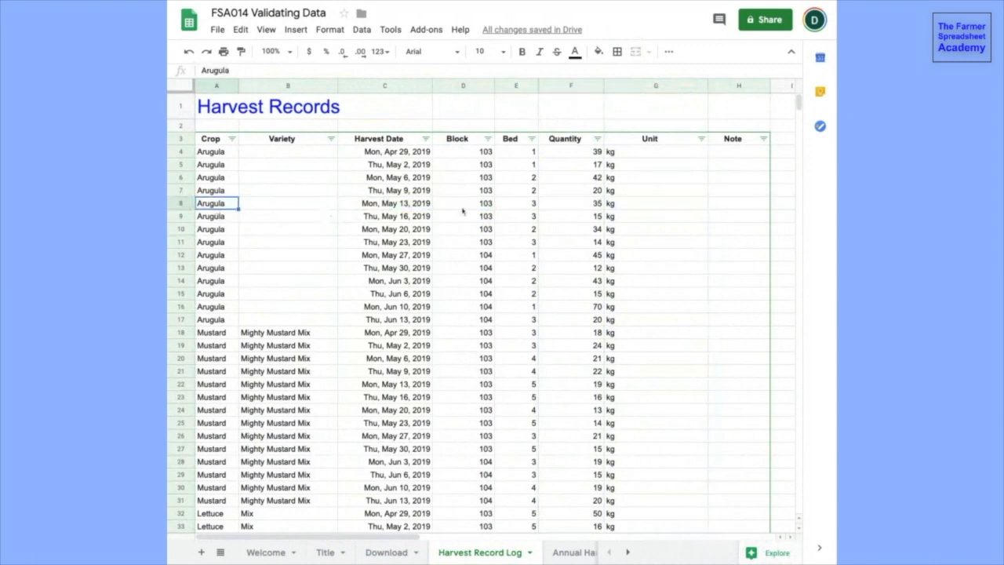
{"action": "left_click", "coordinate": [528, 204]}
{"action": "left_click", "coordinate": [478, 210]}
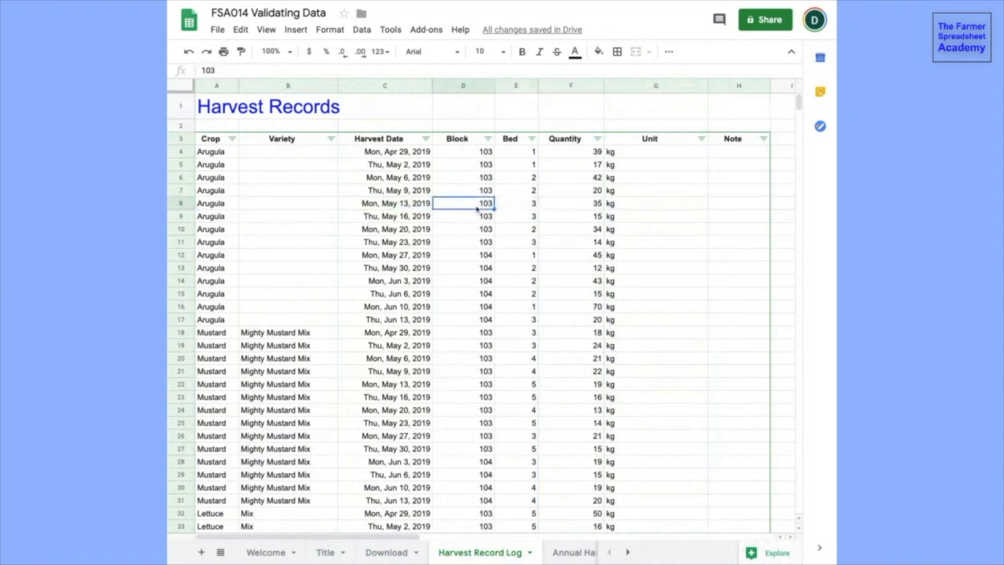
{"action": "scroll", "coordinate": [395, 336], "scroll_direction": "down", "scroll_amount": 1}
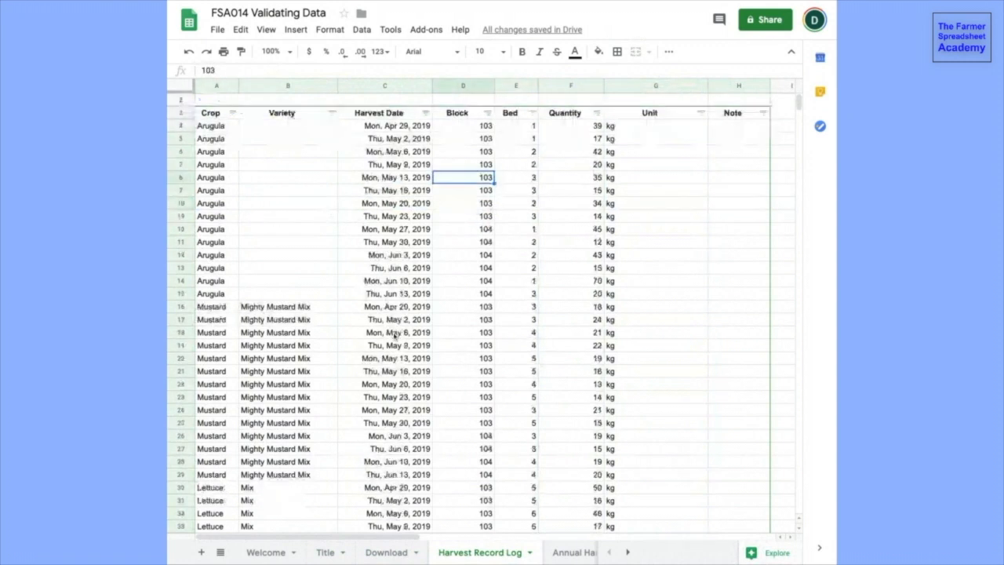
{"action": "scroll", "coordinate": [263, 298], "scroll_direction": "down", "scroll_amount": 10}
{"action": "left_click", "coordinate": [180, 280]}
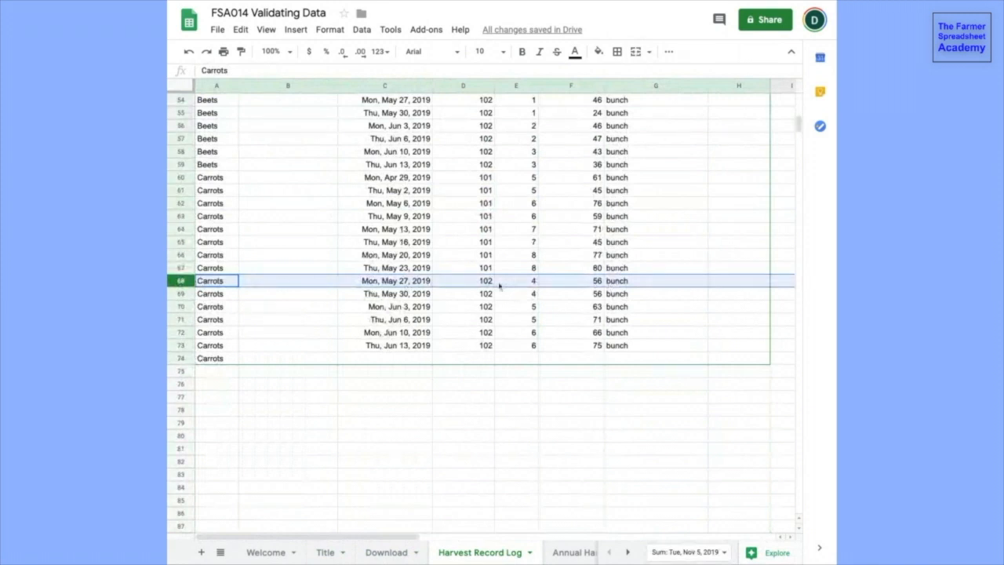
{"action": "scroll", "coordinate": [502, 287], "scroll_direction": "up", "scroll_amount": 10}
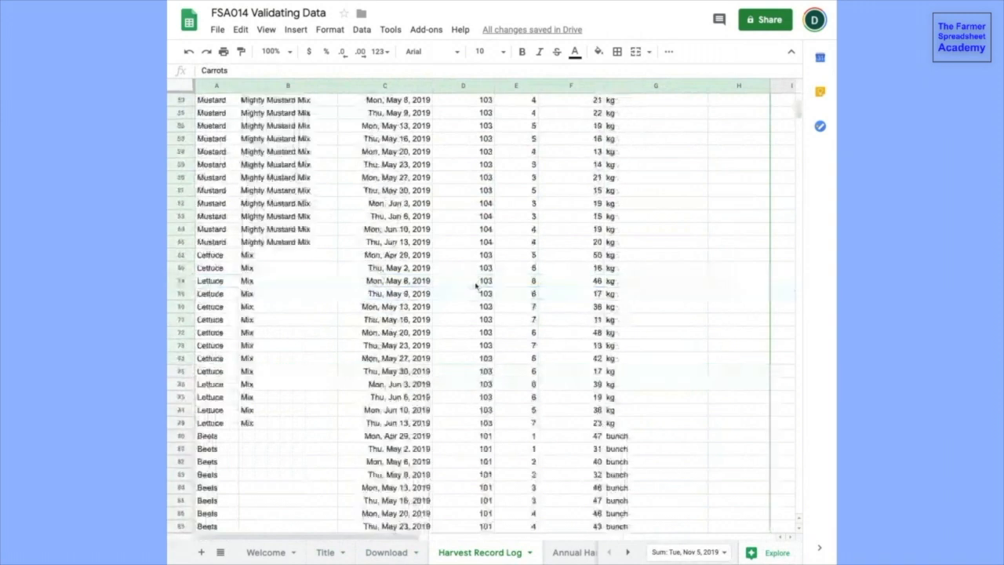
{"action": "scroll", "coordinate": [475, 286], "scroll_direction": "up", "scroll_amount": 5}
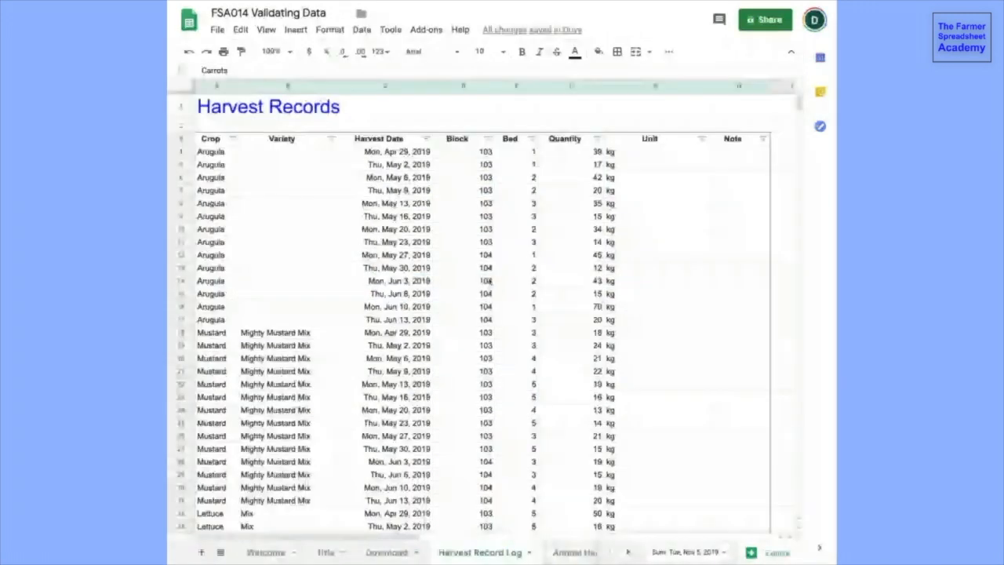
- Examine the Annual Harvest Report's Crop, Total Harvested and Units columns, and the formula behind the Arugula total
{"action": "left_click", "coordinate": [558, 553]}
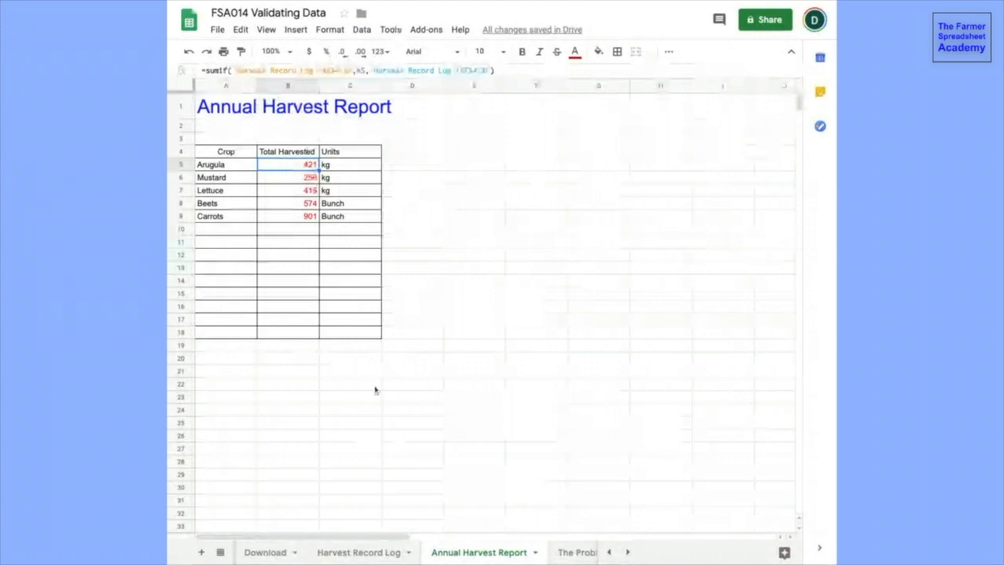
{"action": "left_click", "coordinate": [220, 83]}
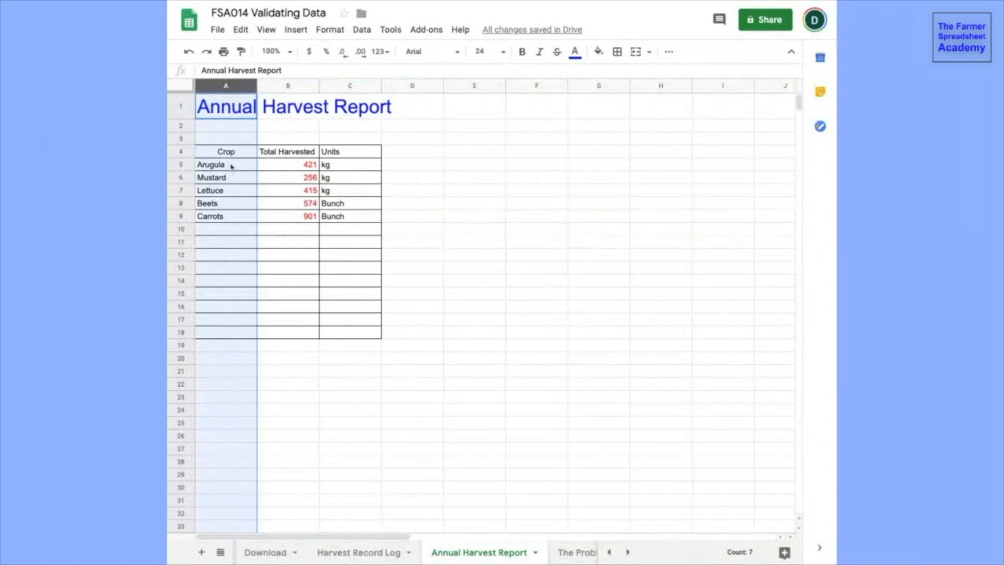
{"action": "left_click", "coordinate": [287, 85]}
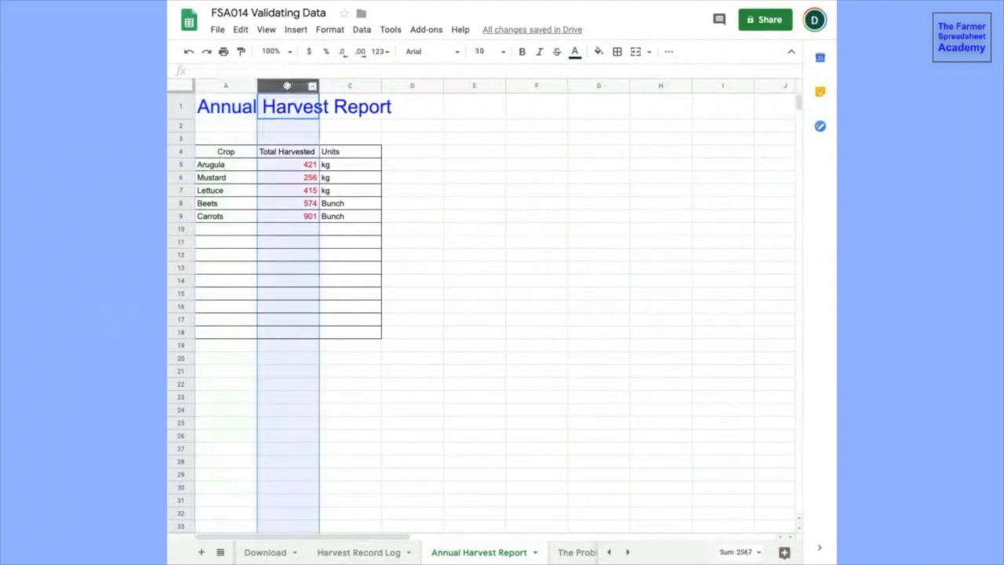
{"action": "left_click", "coordinate": [349, 84]}
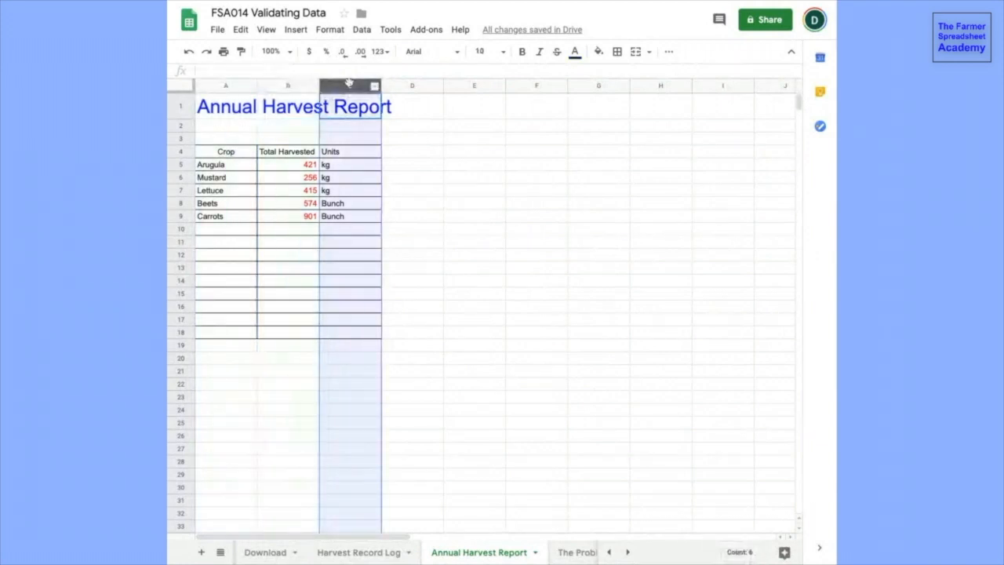
{"action": "left_click", "coordinate": [295, 170]}
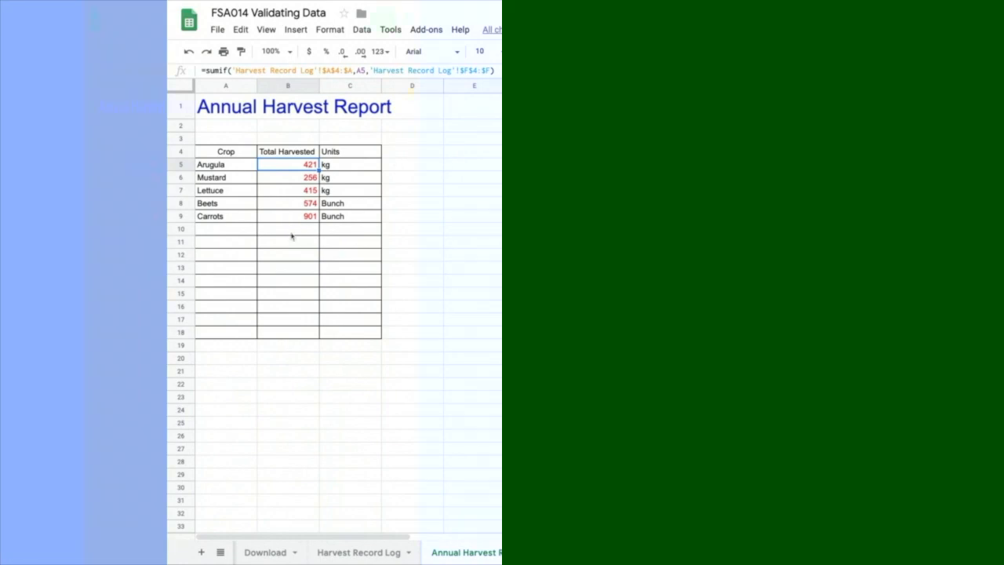
- In the Harvest Record Log, change the crop name in A5 to Arrugula and in A6 to Arugulaaa
{"action": "left_click", "coordinate": [336, 553]}
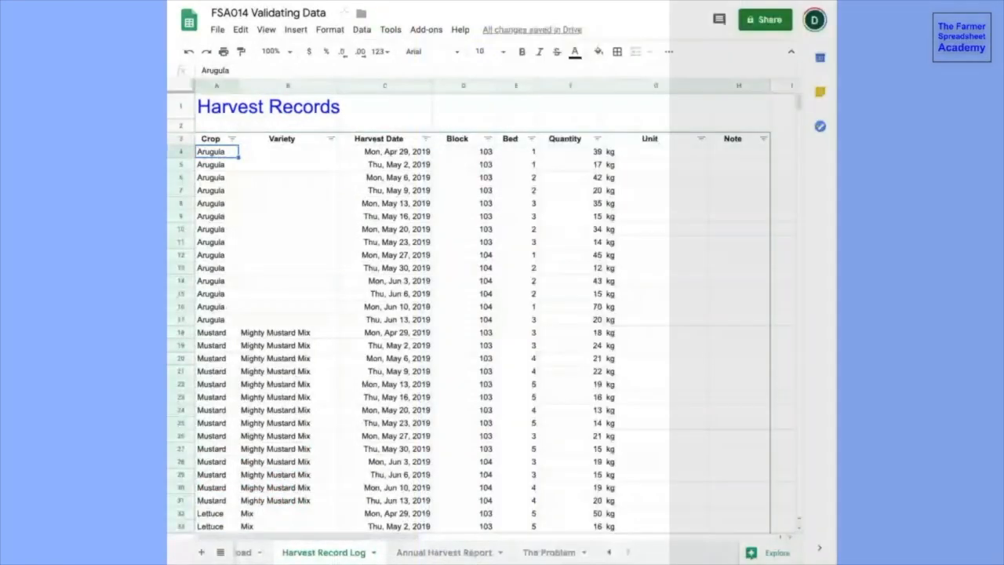
{"action": "left_click", "coordinate": [222, 167]}
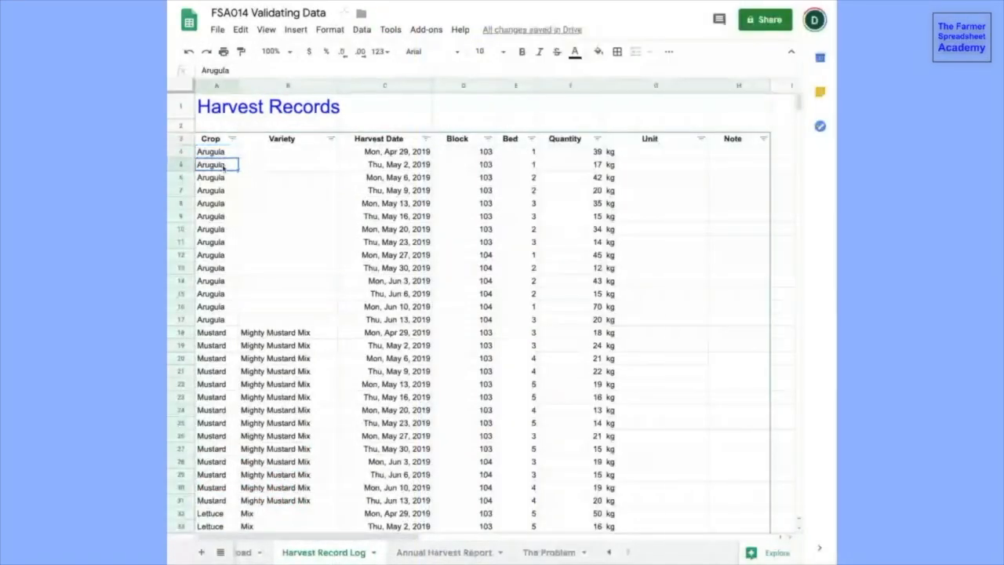
{"action": "type", "text": "Arrugul"}
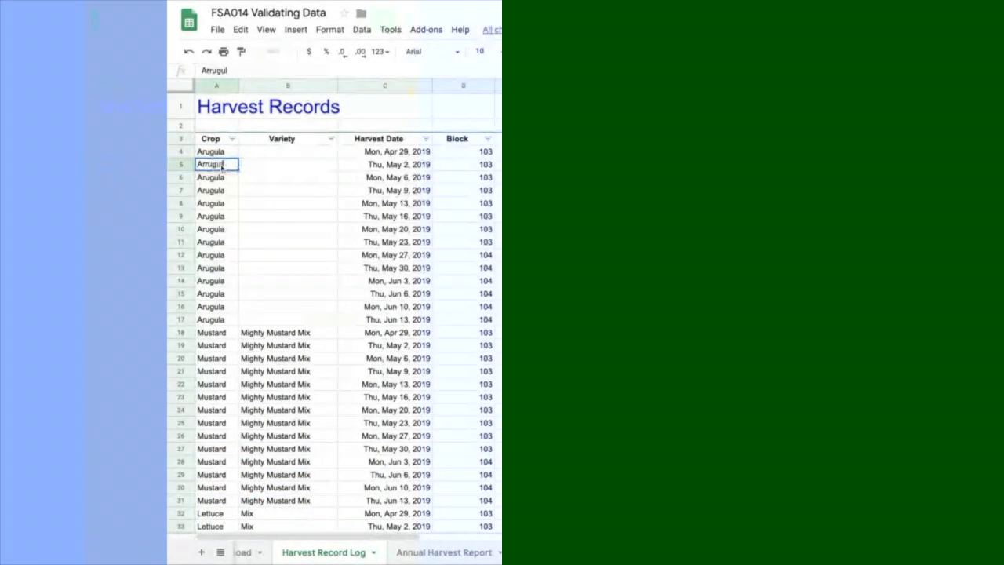
{"action": "type", "text": "a"}
{"action": "key", "text": "Return"}
{"action": "type", "text": "Arugul"}
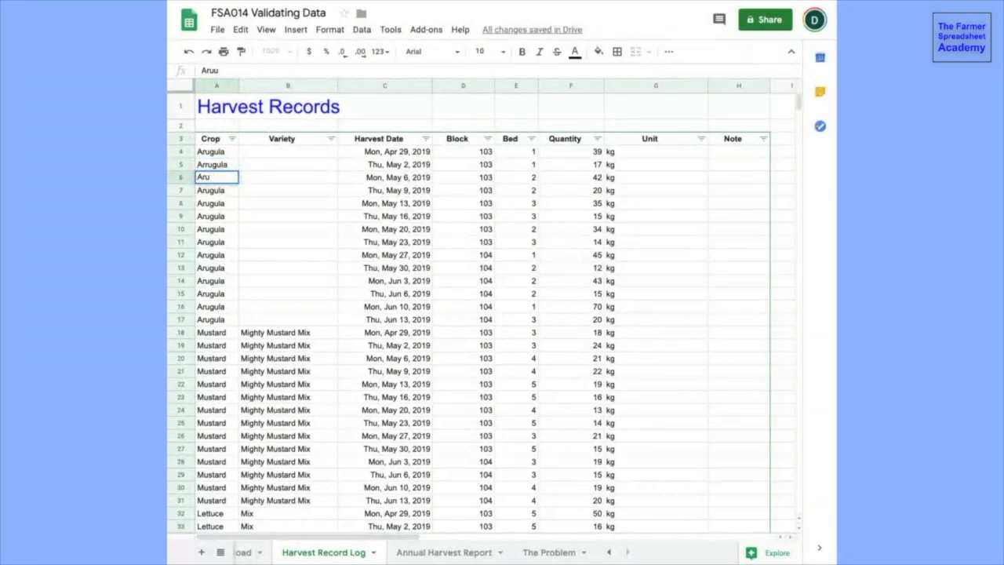
{"action": "type", "text": "aaa"}
{"action": "key", "text": "Return"}
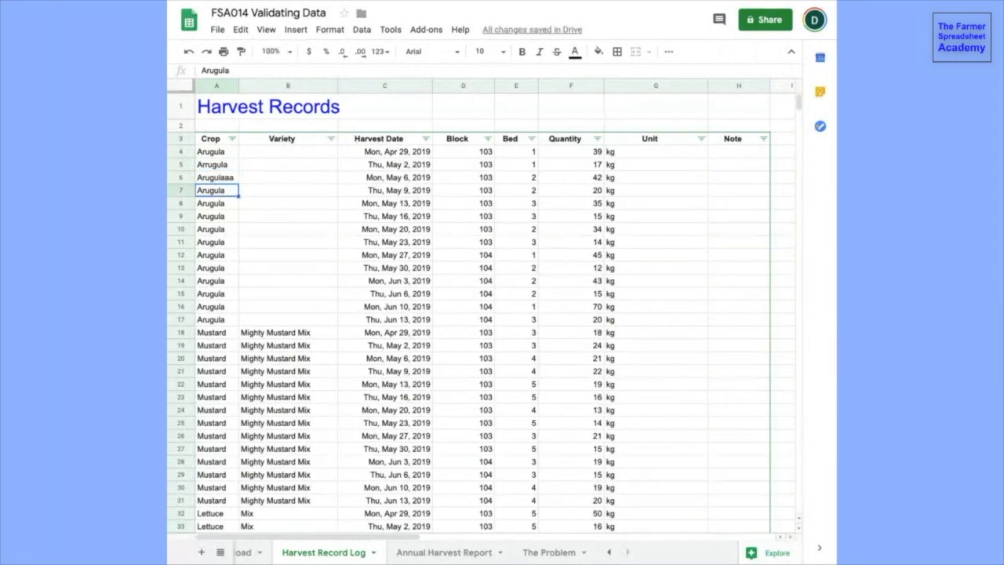
- Change the crop name in A7 to Roquette and in A8 to Rocket
{"action": "type", "text": "Roquette"}
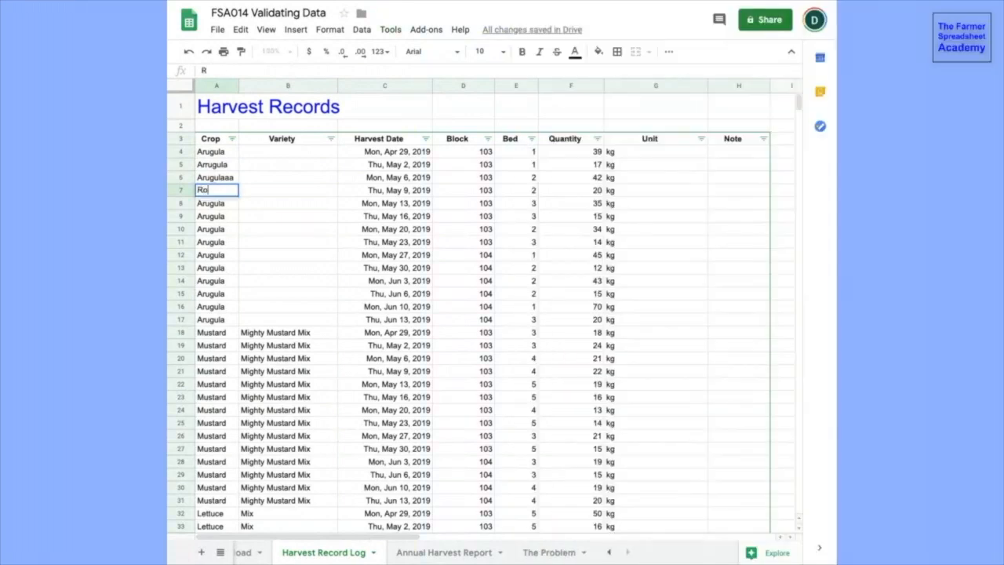
{"action": "key", "text": "Return"}
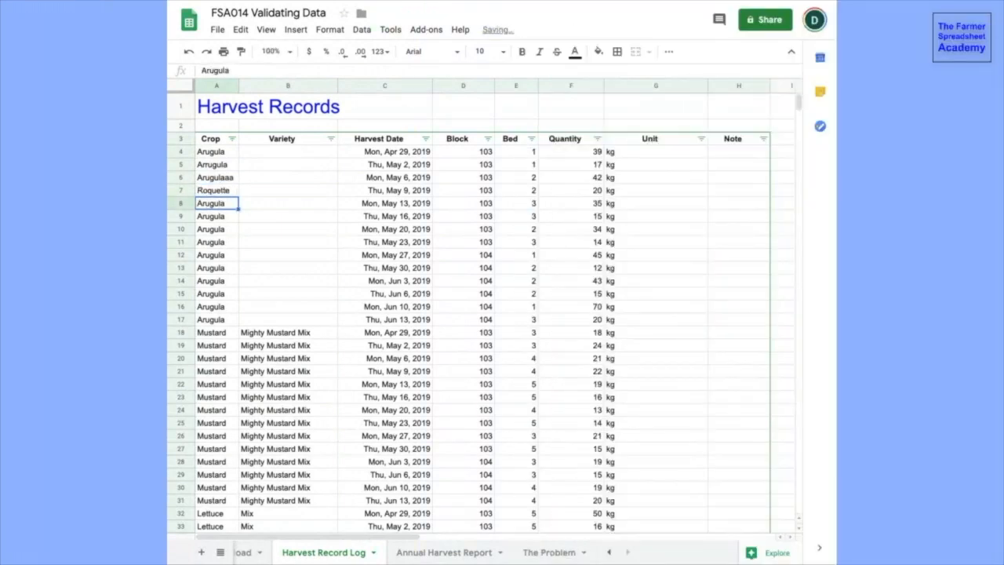
{"action": "type", "text": "R"}
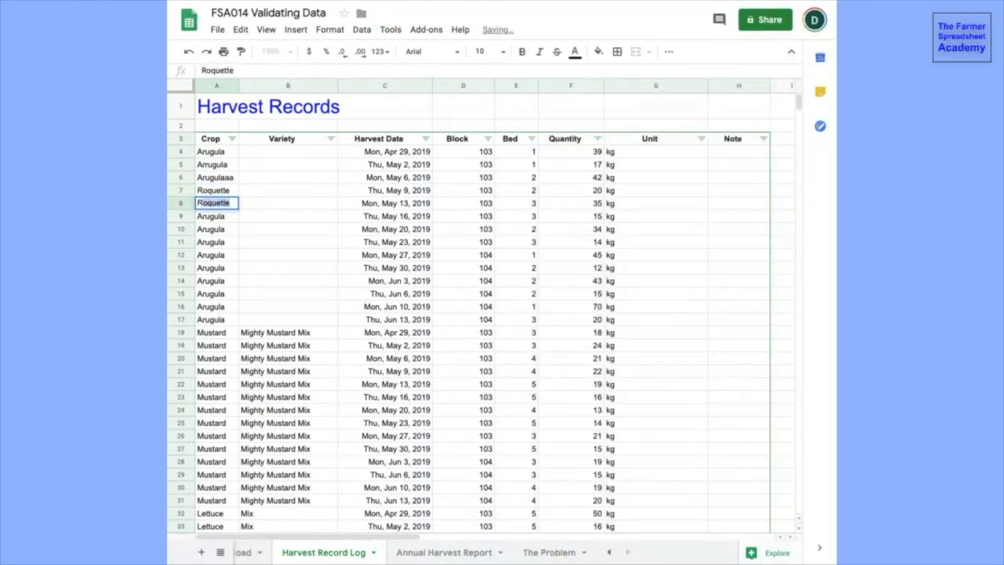
{"action": "type", "text": "ocekt"}
{"action": "key", "text": "BackSpace"}
{"action": "key", "text": "BackSpace"}
{"action": "key", "text": "BackSpace"}
{"action": "type", "text": "ket"}
{"action": "key", "text": "Return"}
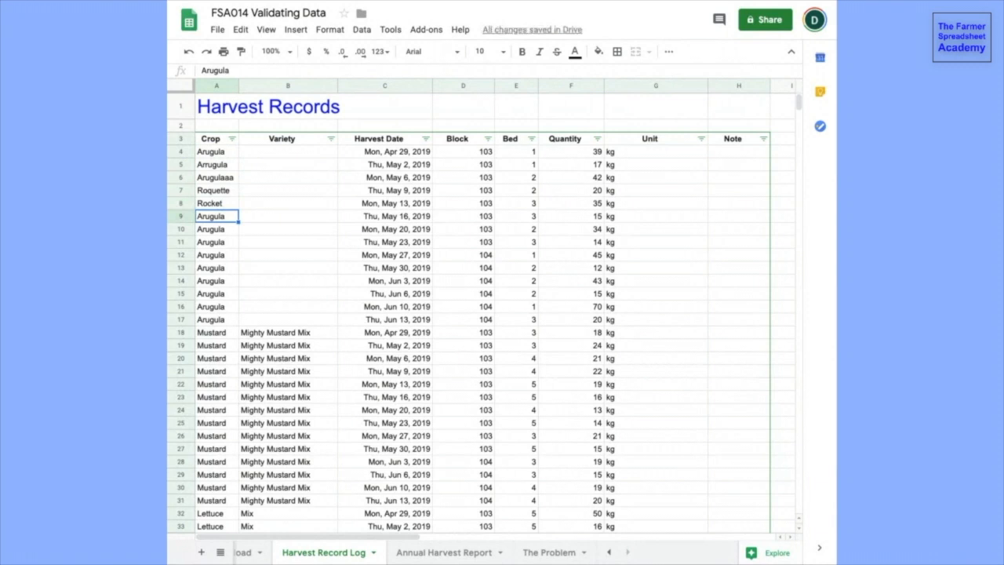
- Change the crop name in A9 to ARU and in A10 to A
{"action": "type", "text": "ARU"}
{"action": "key", "text": "Return"}
{"action": "type", "text": "A"}
{"action": "key", "text": "Return"}
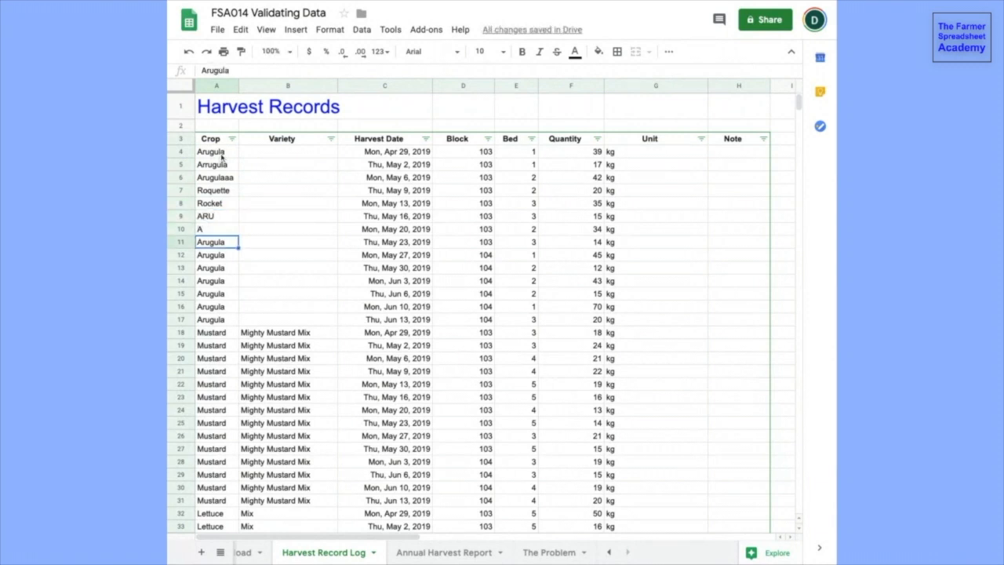
- Inspect the Arugula SUMIF formula in the Annual Harvest Report and the Crop and Quantity columns it references in the Harvest Record Log
{"action": "left_click", "coordinate": [419, 552]}
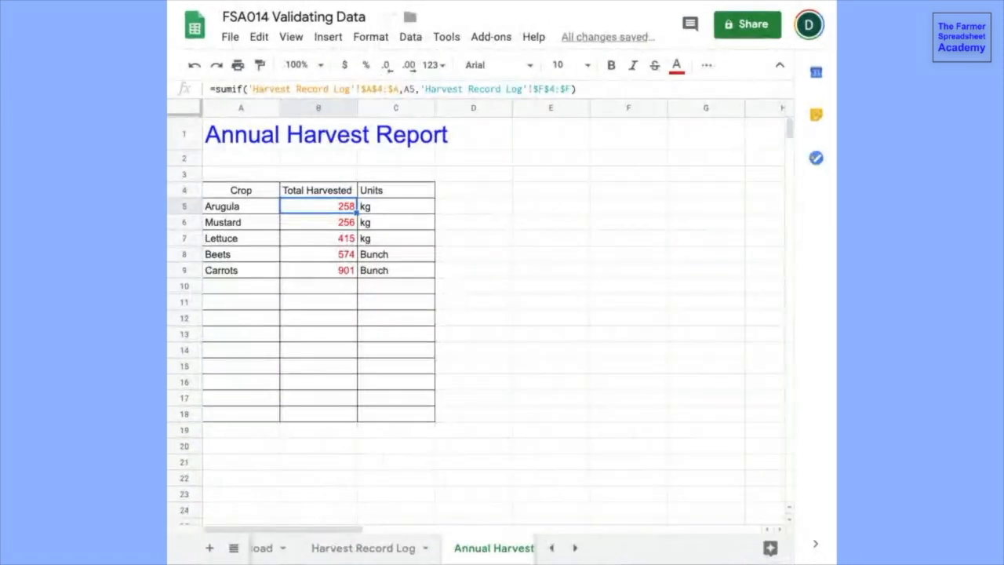
{"action": "double_click", "coordinate": [346, 250]}
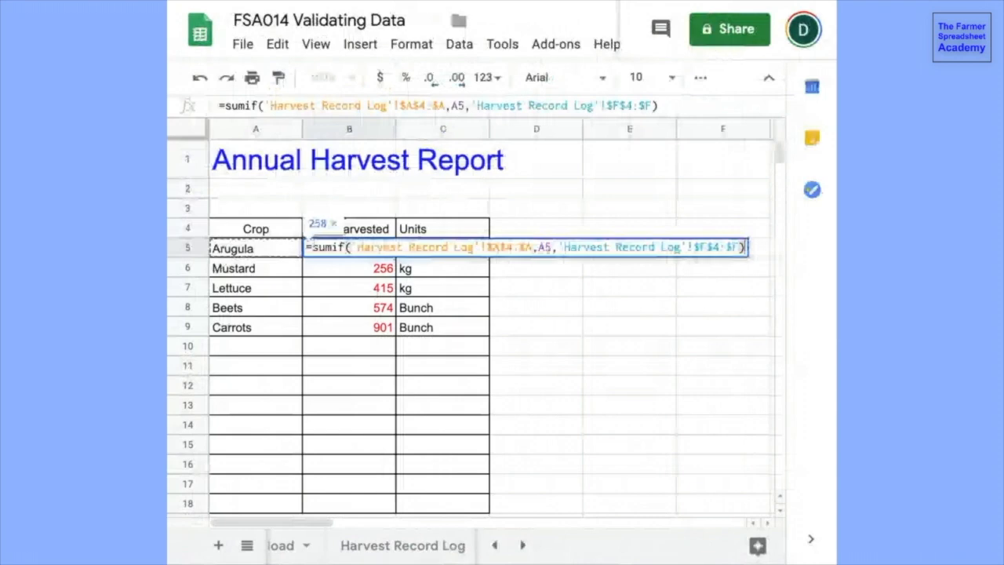
{"action": "left_click", "coordinate": [402, 545]}
{"action": "left_click", "coordinate": [242, 129]}
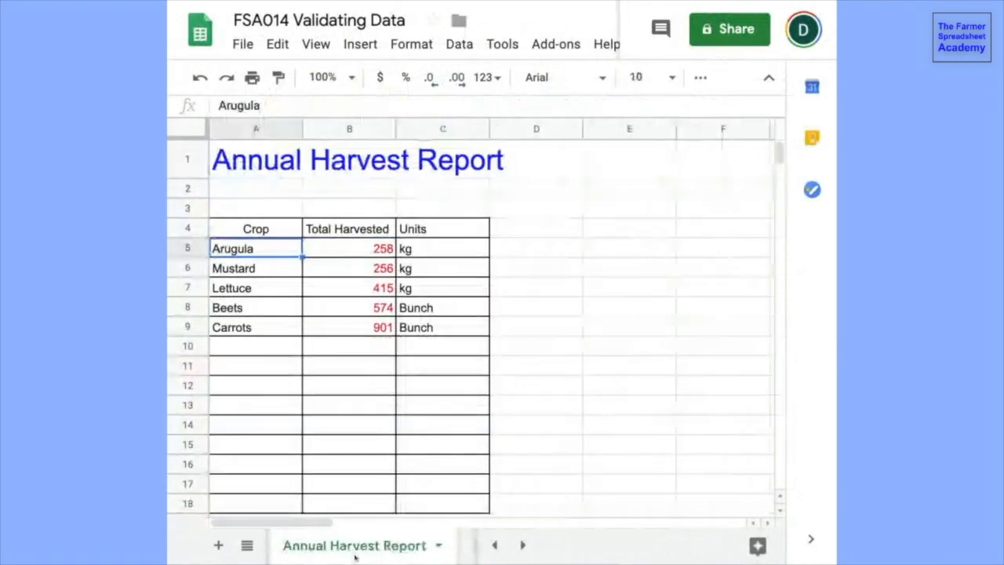
{"action": "left_click", "coordinate": [345, 545]}
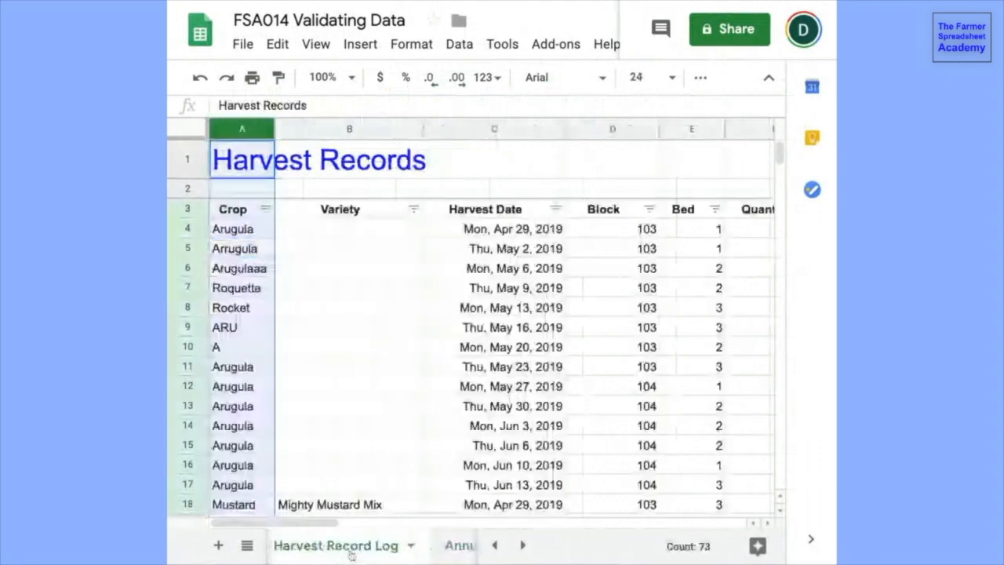
{"action": "scroll", "coordinate": [459, 149], "scroll_direction": "right", "scroll_amount": 5}
{"action": "left_click", "coordinate": [439, 129]}
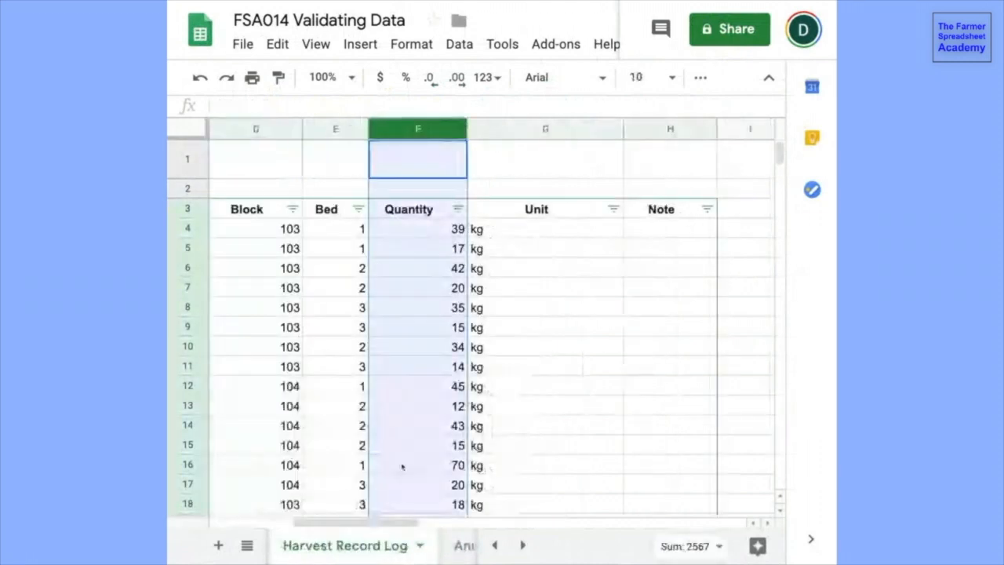
{"action": "scroll", "coordinate": [403, 466], "scroll_direction": "left", "scroll_amount": 5}
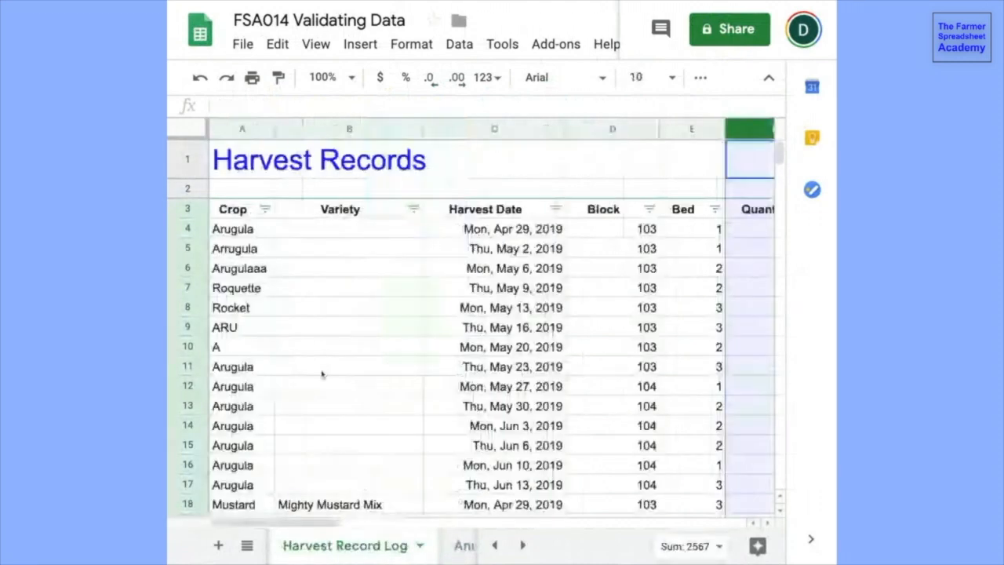
- Fill crop cells A4 to A10 with Arugula and check the Arugula total in the Annual Harvest Report
{"action": "left_click", "coordinate": [242, 231]}
{"action": "key", "text": "shift+Down"}
{"action": "key", "text": "shift+Down"}
{"action": "key", "text": "shift+Down"}
{"action": "key", "text": "shift+Down"}
{"action": "key", "text": "shift+Down"}
{"action": "key", "text": "shift+Down"}
{"action": "type", "text": "Arugula"}
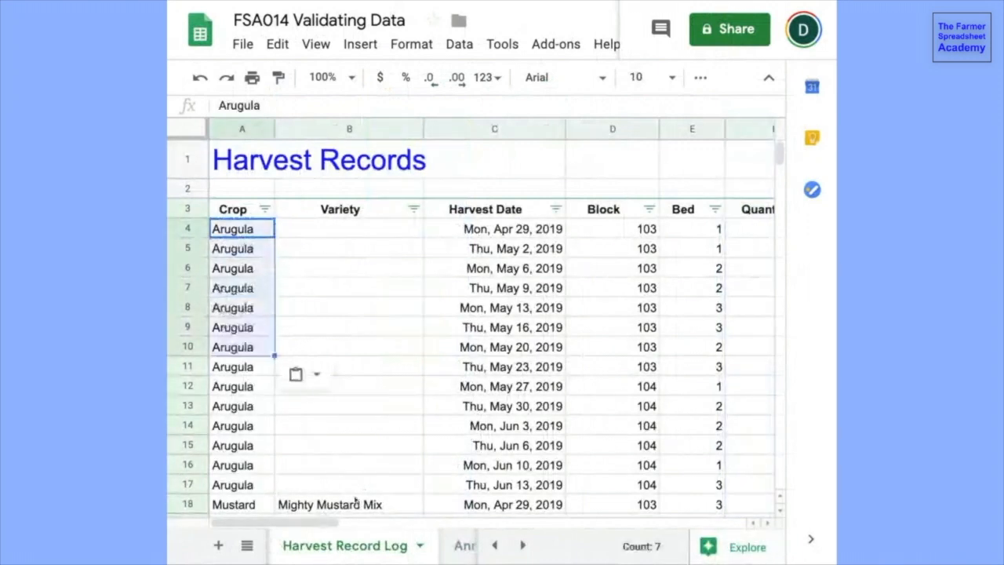
{"action": "left_click", "coordinate": [461, 547]}
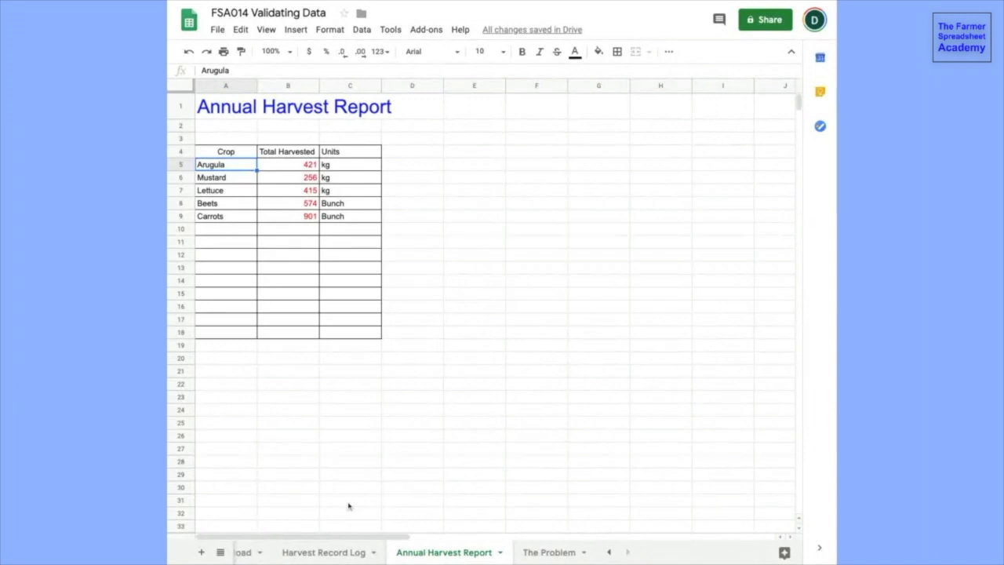
- Return to the Harvest Record Log and locate the Data validation command among the cell options for crop cell A6
{"action": "left_click", "coordinate": [333, 554]}
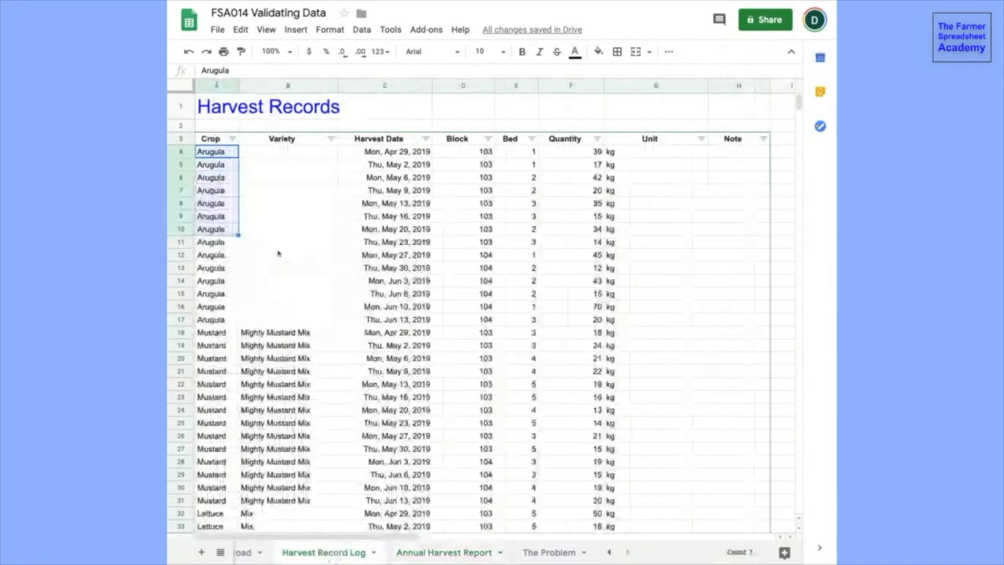
{"action": "left_click", "coordinate": [276, 243]}
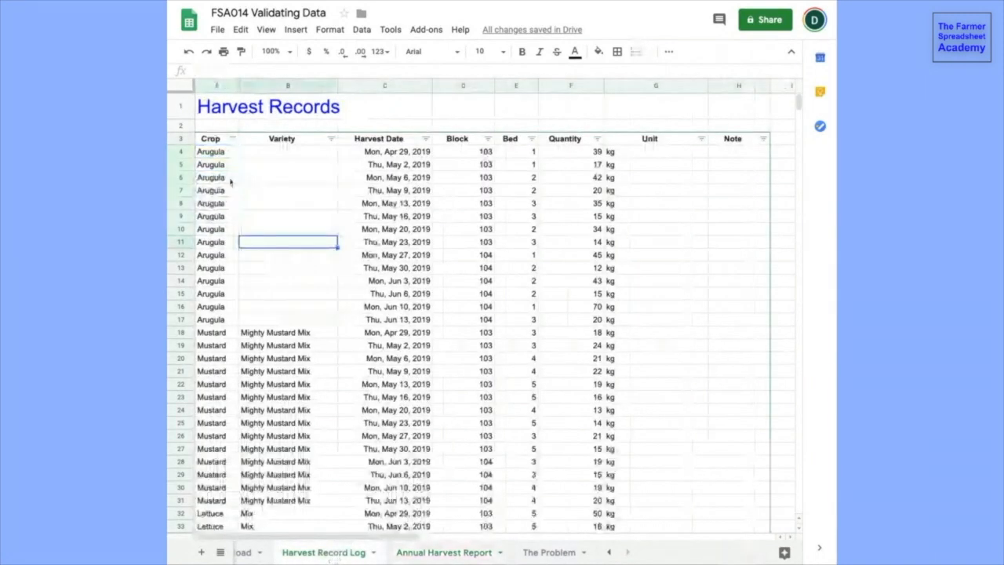
{"action": "left_click", "coordinate": [227, 179]}
{"action": "right_click", "coordinate": [226, 180]}
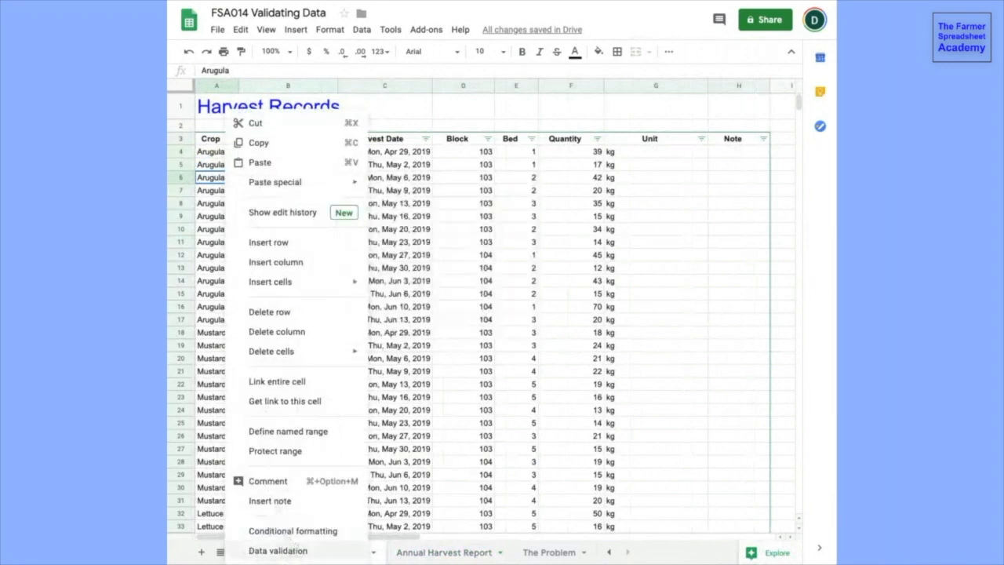
{"action": "left_click", "coordinate": [444, 269]}
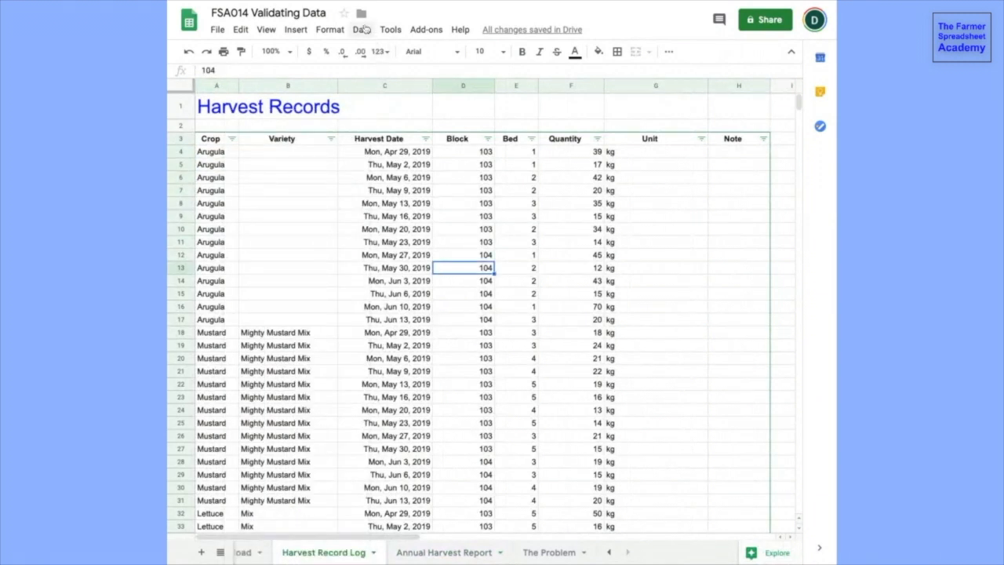
- Open data validation for the Harvest Record Log and set its cell range to A4:A1035 in the Crop column
{"action": "left_click", "coordinate": [362, 30]}
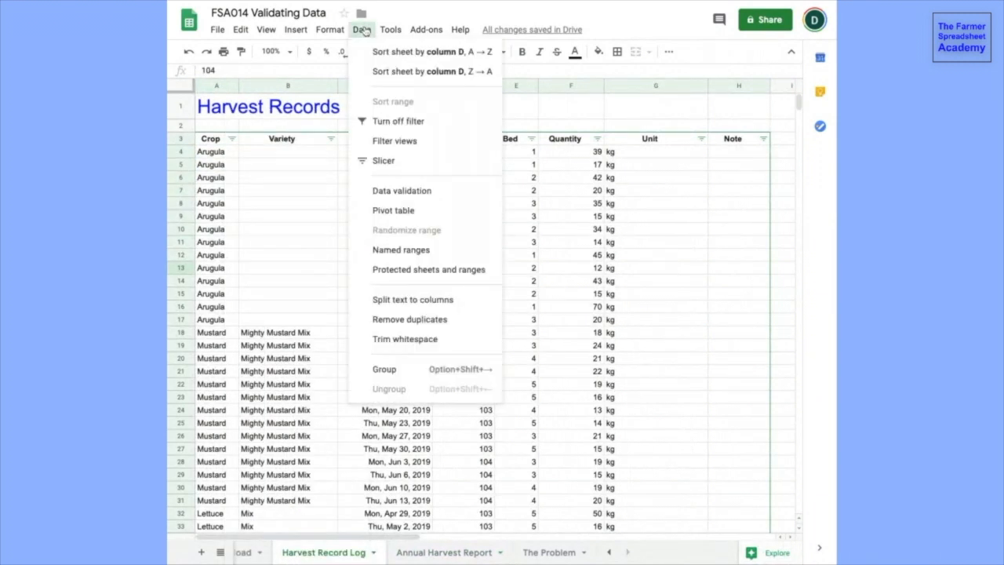
{"action": "left_click", "coordinate": [408, 193]}
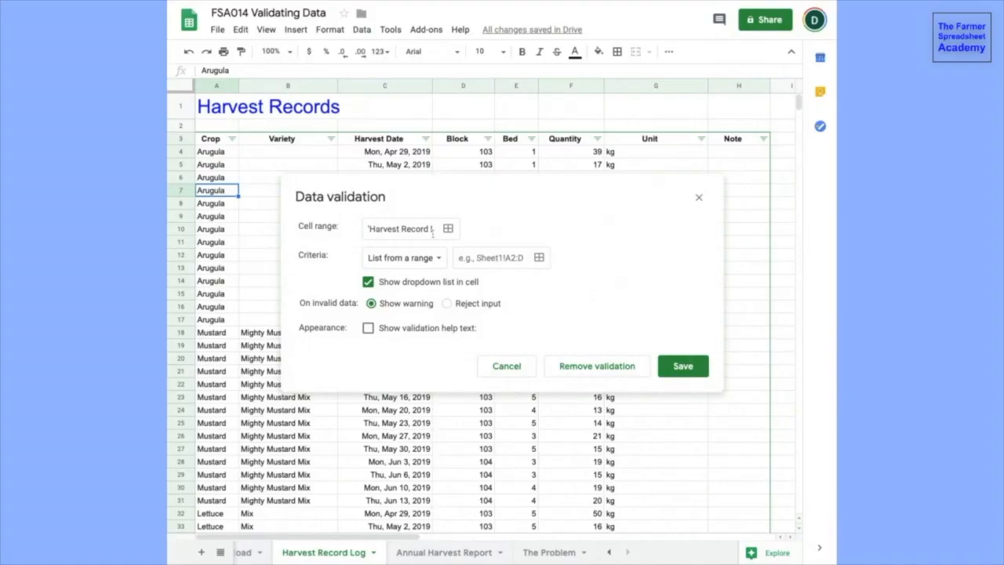
{"action": "left_click", "coordinate": [433, 229]}
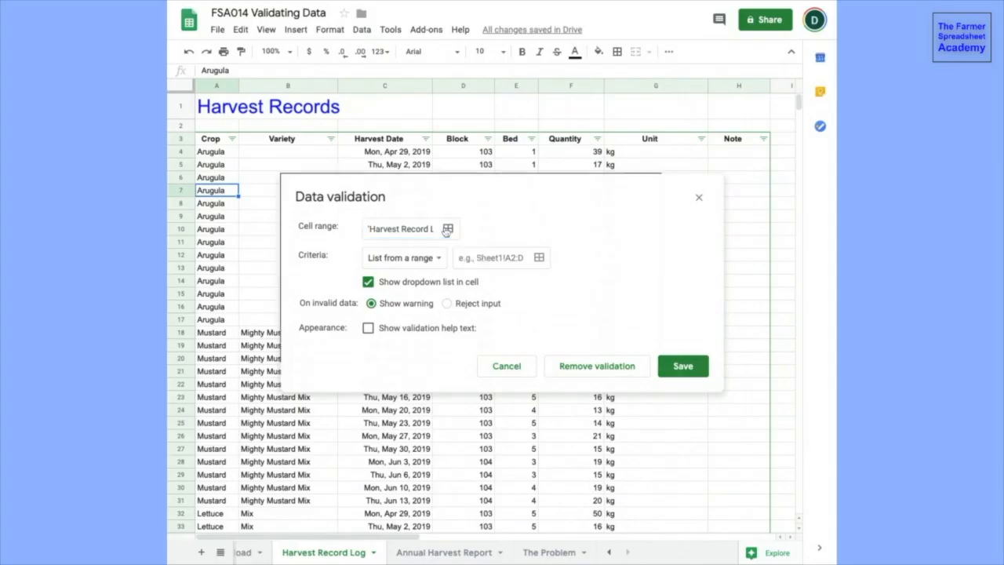
{"action": "left_click", "coordinate": [447, 229]}
{"action": "left_click", "coordinate": [221, 153]}
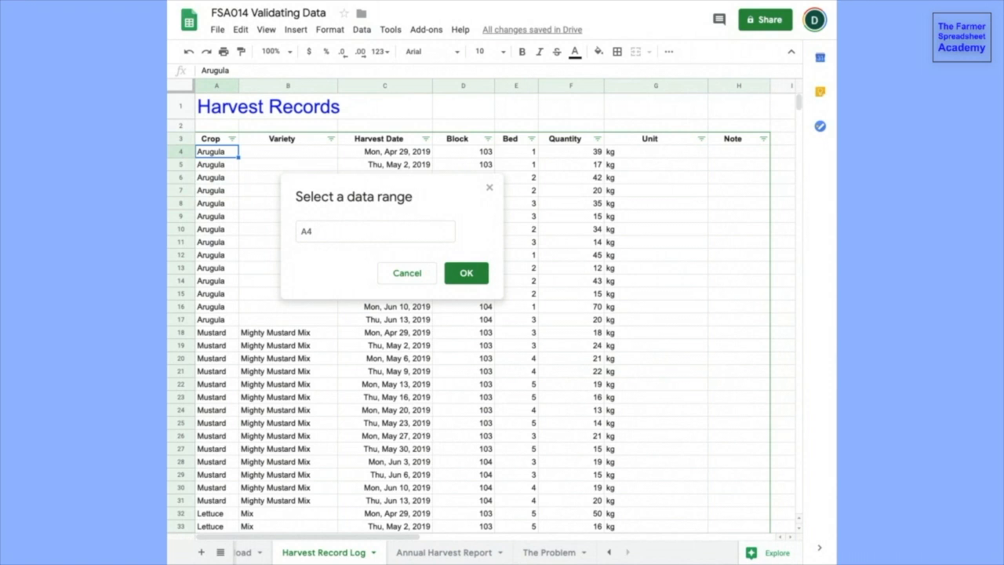
{"action": "key", "text": "ctrl+shift+Down"}
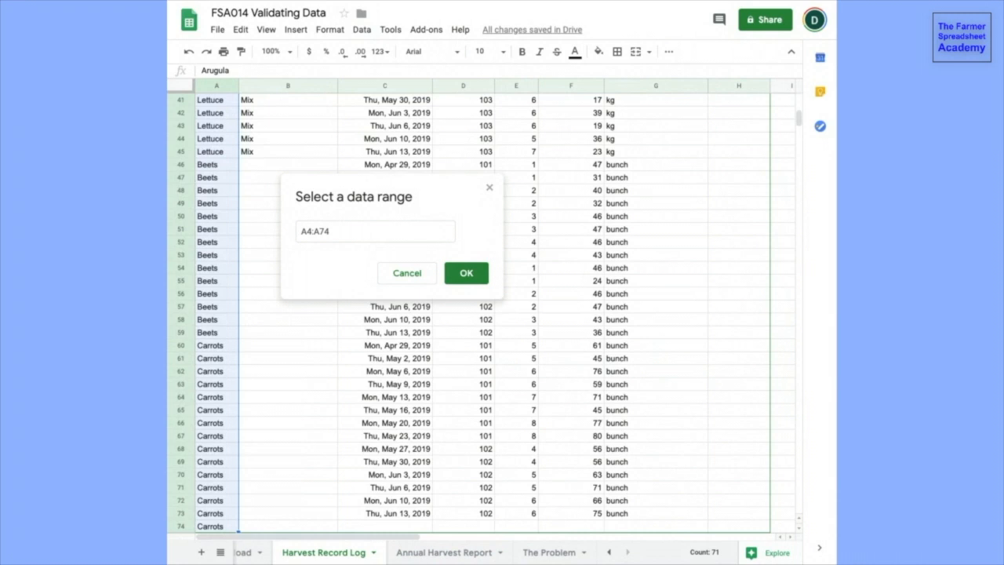
{"action": "key", "text": "ctrl+shift+Down"}
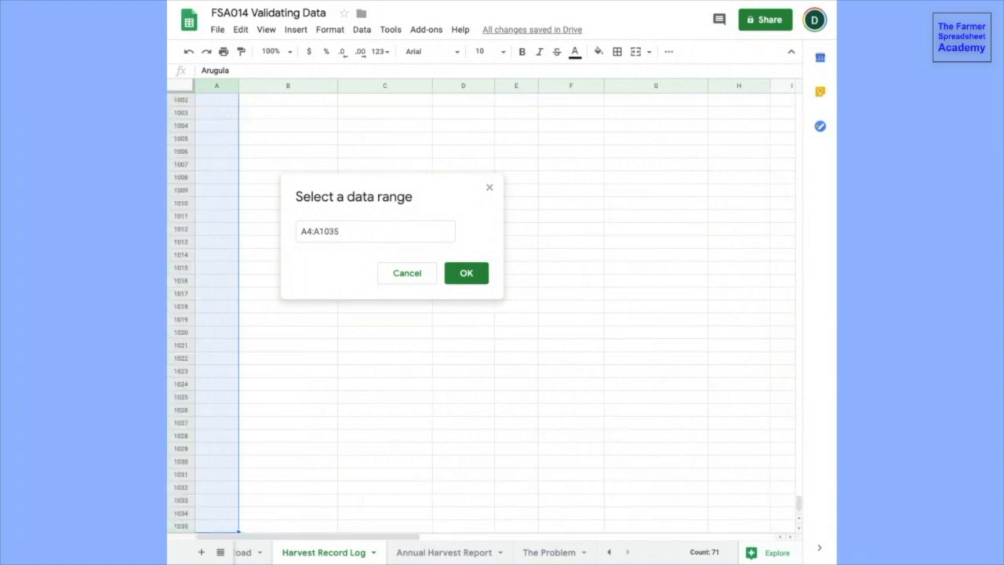
{"action": "left_click", "coordinate": [466, 273]}
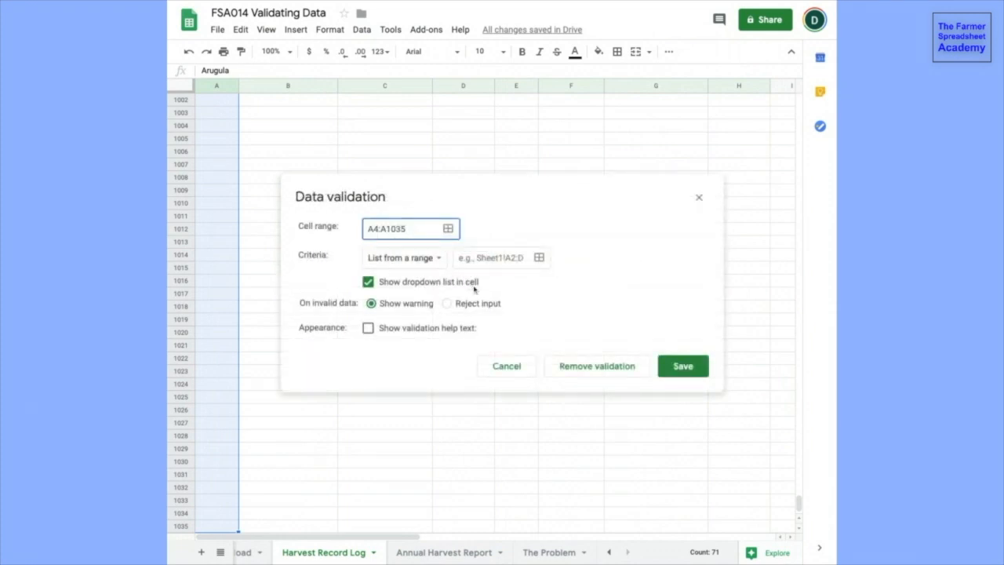
- Set the validation criteria to List of items with Arugula, Lettuce, Mustard, Beets, Carrots
{"action": "left_click", "coordinate": [427, 261]}
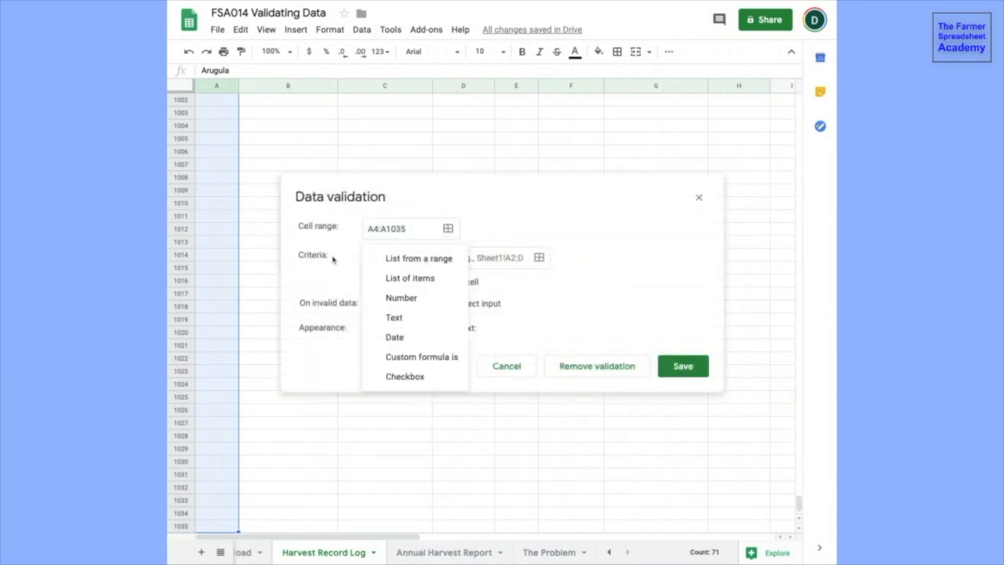
{"action": "left_click", "coordinate": [405, 277]}
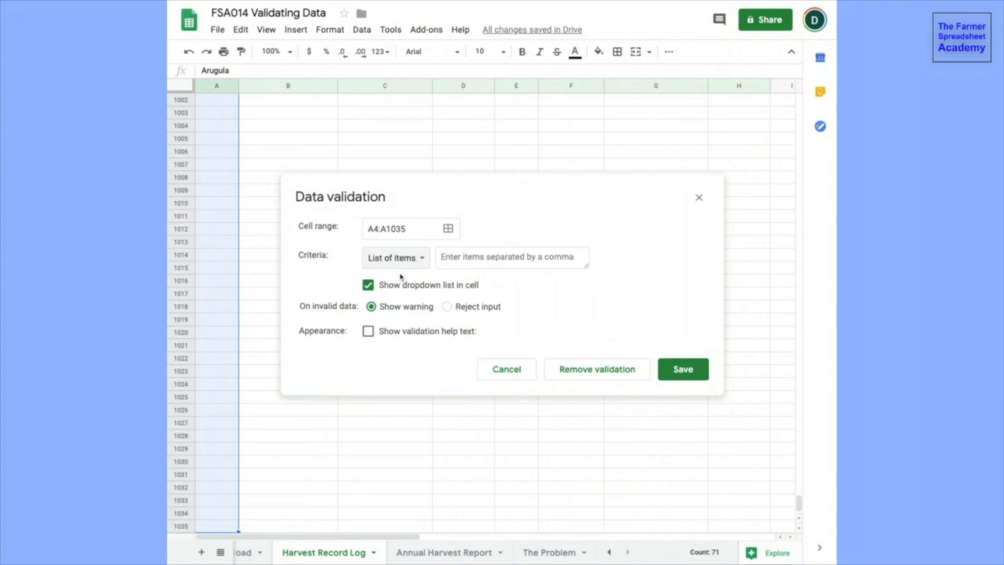
{"action": "left_click", "coordinate": [462, 256]}
{"action": "type", "text": "Arugula,"}
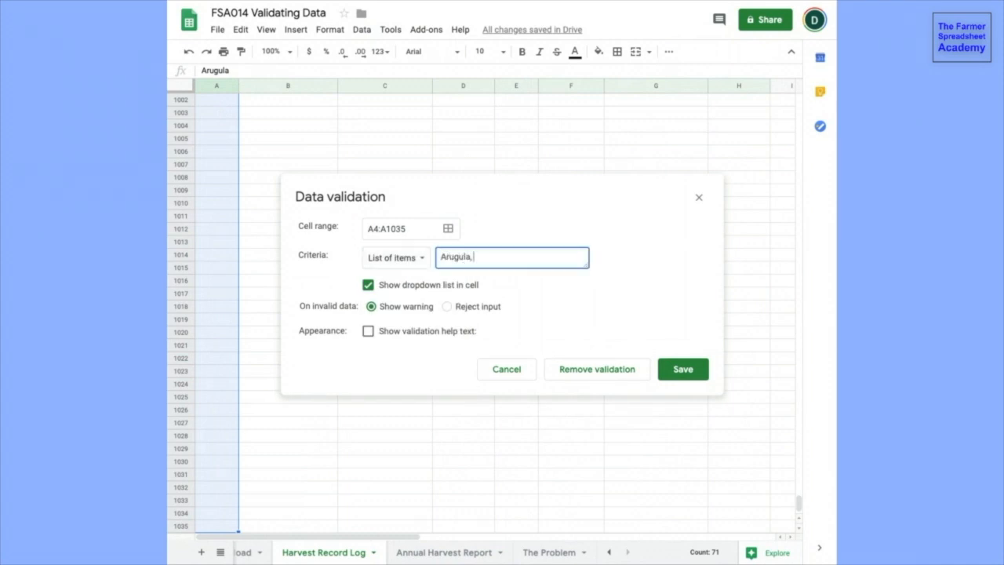
{"action": "type", "text": " Lettuce, Muat"}
{"action": "type", "text": "ard, Beet"}
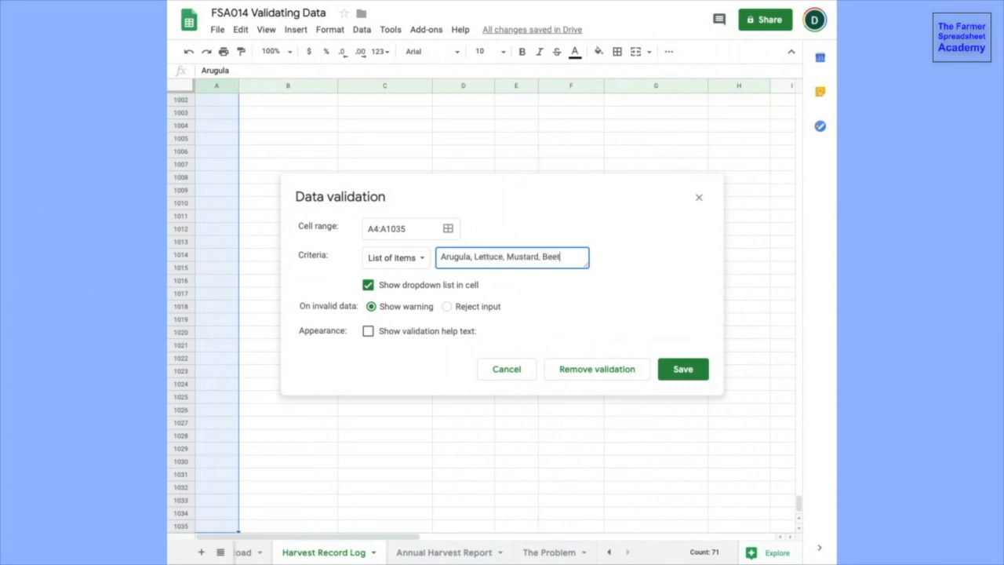
{"action": "type", "text": "s, Carrots"}
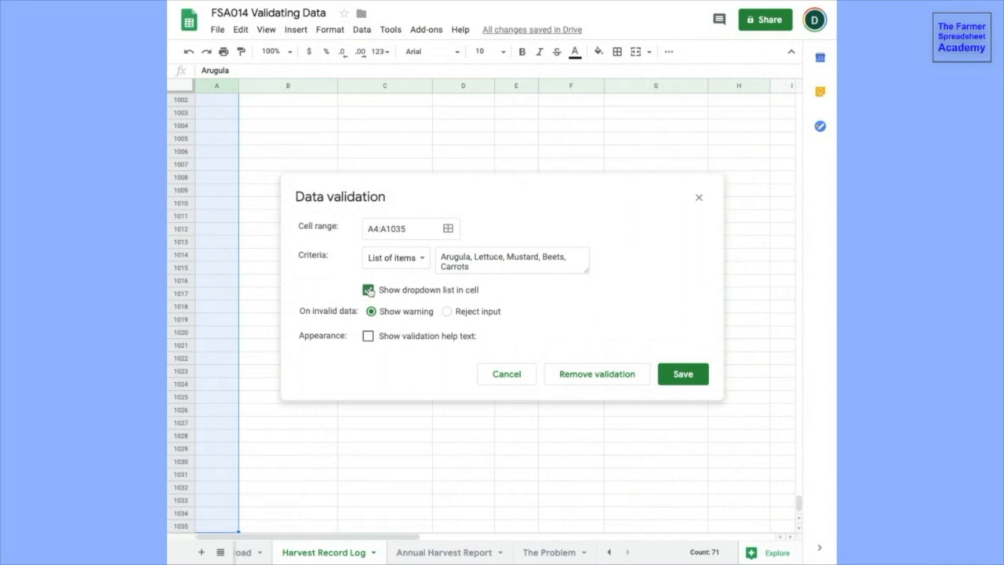
- Set invalid data to Reject input, enable the help text "Please choose crops from list!", and save the validation rule
{"action": "left_click", "coordinate": [447, 311]}
{"action": "left_click", "coordinate": [368, 336]}
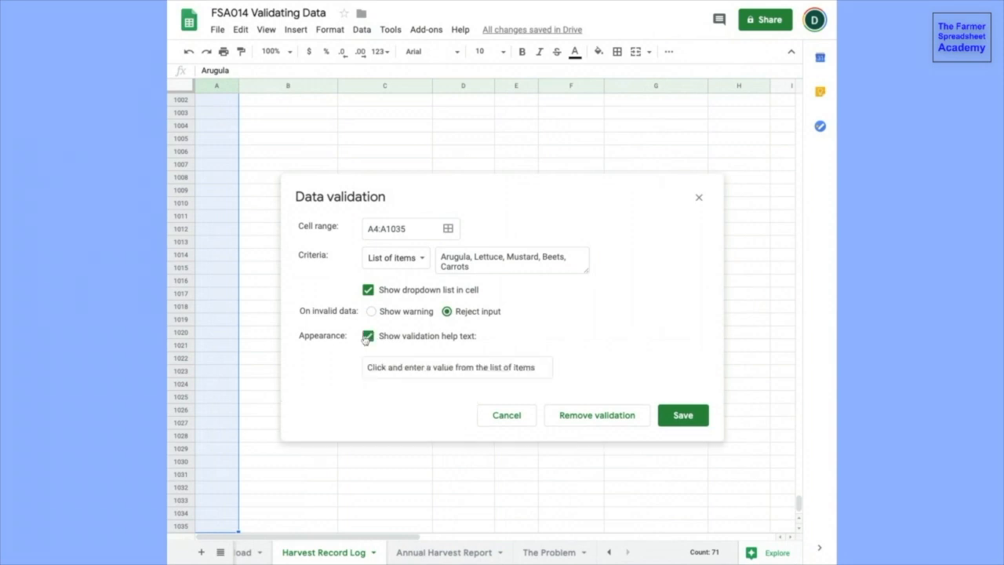
{"action": "left_click", "coordinate": [547, 366]}
{"action": "type", "text": "C"}
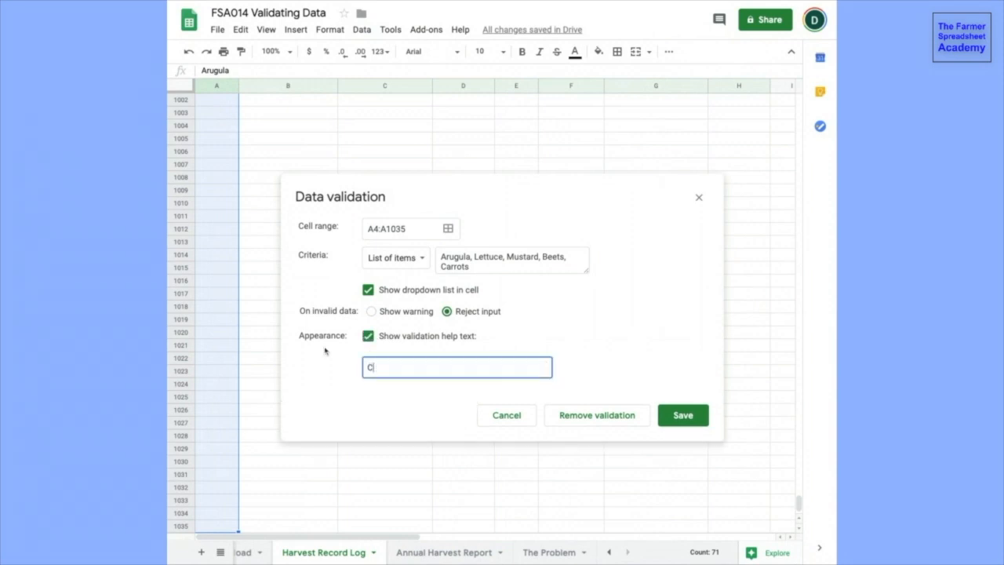
{"action": "type", "text": "hoose crops from list"}
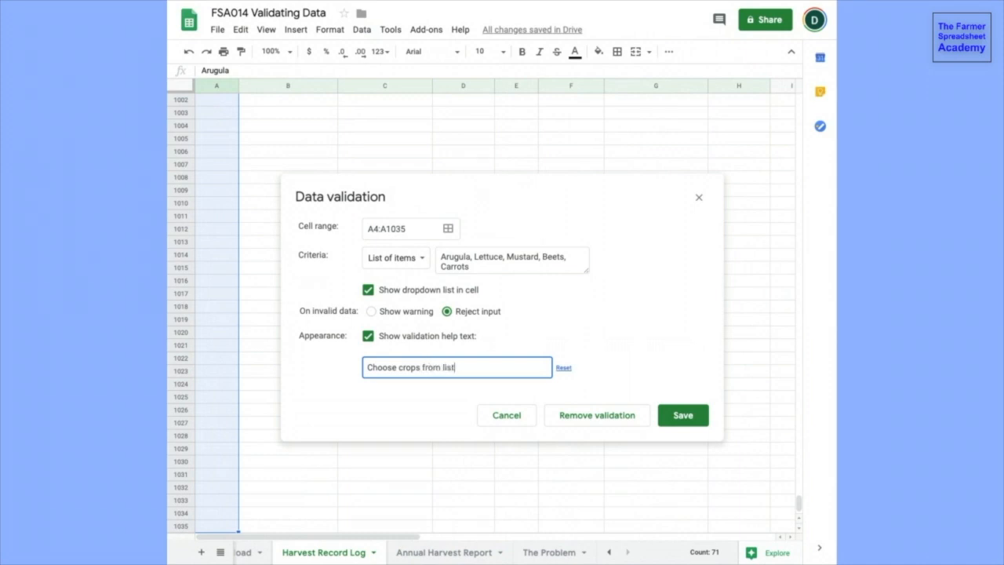
{"action": "type", "text": "Please"}
{"action": "key", "text": "Delete"}
{"action": "type", "text": "c"}
{"action": "left_click", "coordinate": [481, 367]}
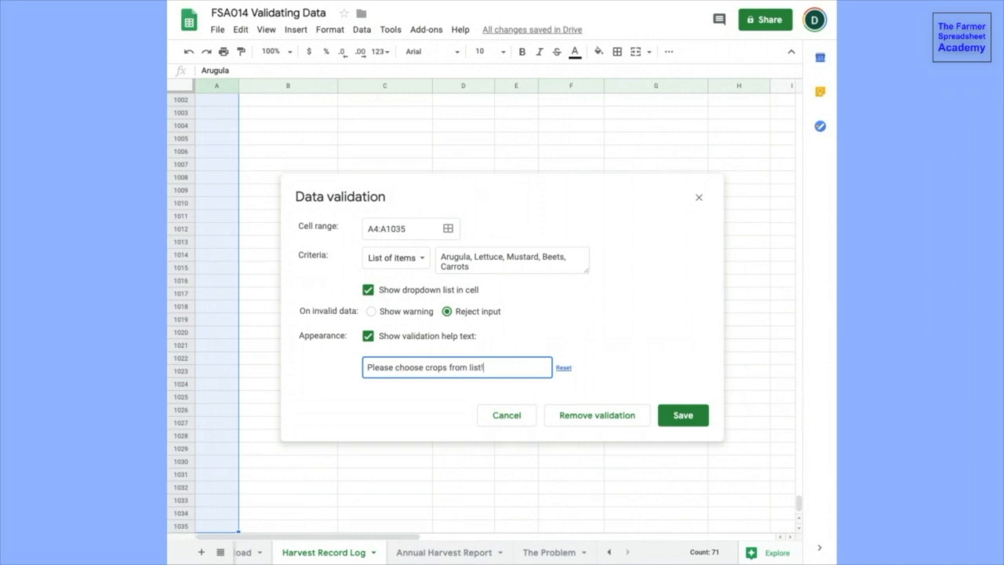
{"action": "type", "text": "!"}
{"action": "left_click", "coordinate": [681, 415]}
- Return to the first harvest records and re-enter Arugula in crop cell A7 by accepting the suggested list item
{"action": "left_click", "coordinate": [209, 220]}
{"action": "key", "text": "ctrl+Up"}
{"action": "key", "text": "ctrl+Up"}
{"action": "key", "text": "Down"}
{"action": "left_click", "coordinate": [217, 153]}
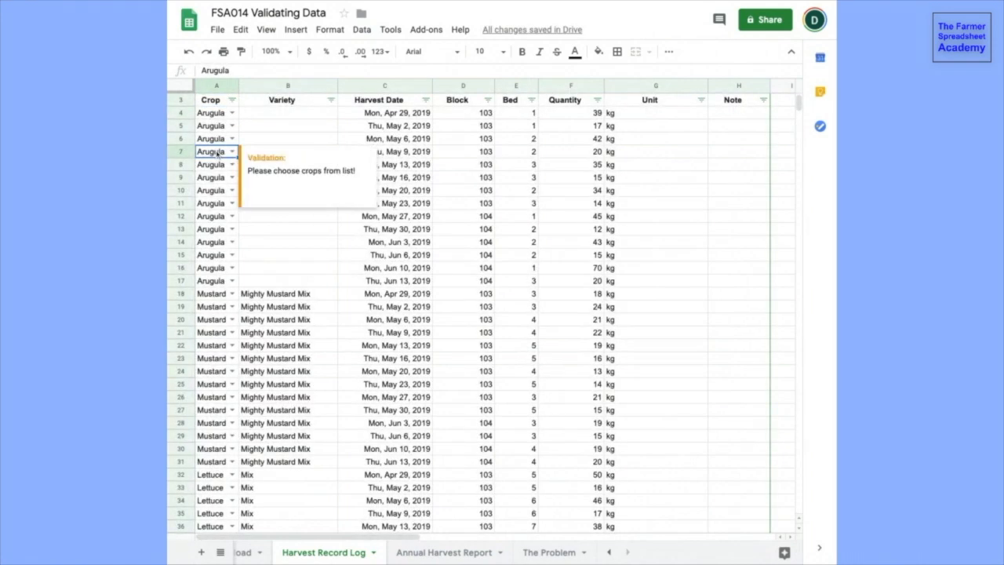
{"action": "type", "text": "A"}
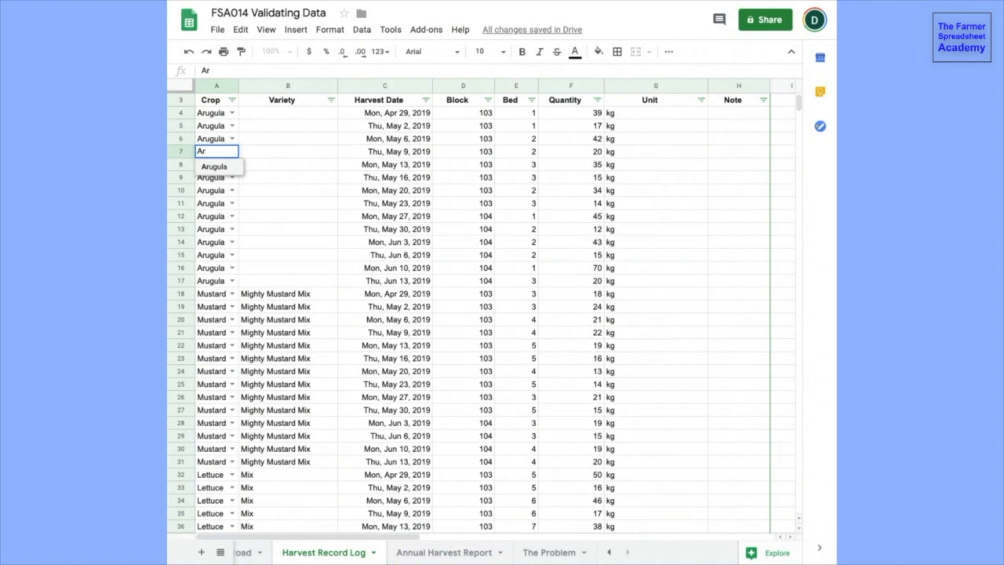
{"action": "type", "text": "r"}
{"action": "left_click", "coordinate": [213, 167]}
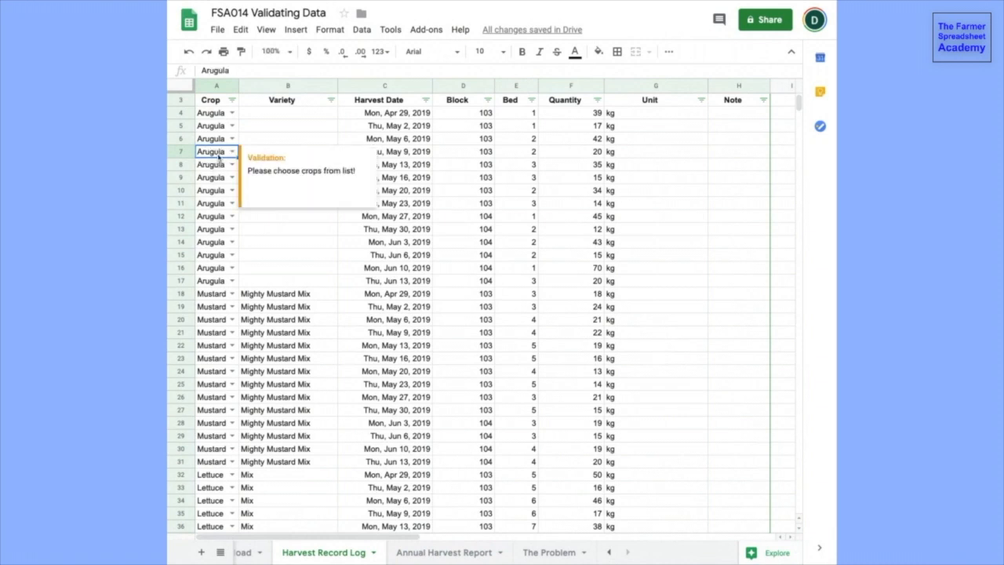
- Try to enter the unlisted crop name Roquette in cell A7
{"action": "type", "text": "Ro"}
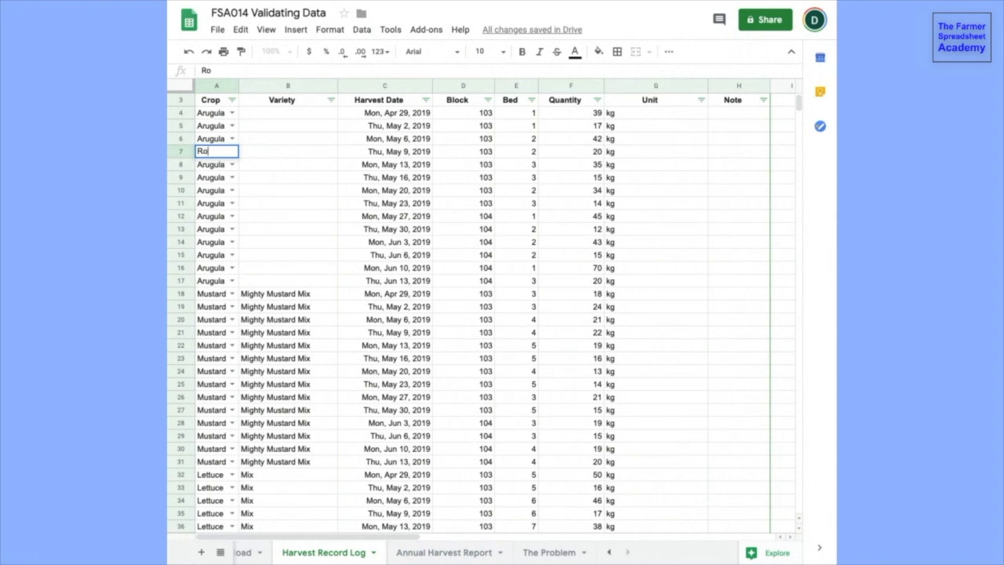
{"action": "type", "text": "quette"}
{"action": "key", "text": "Return"}
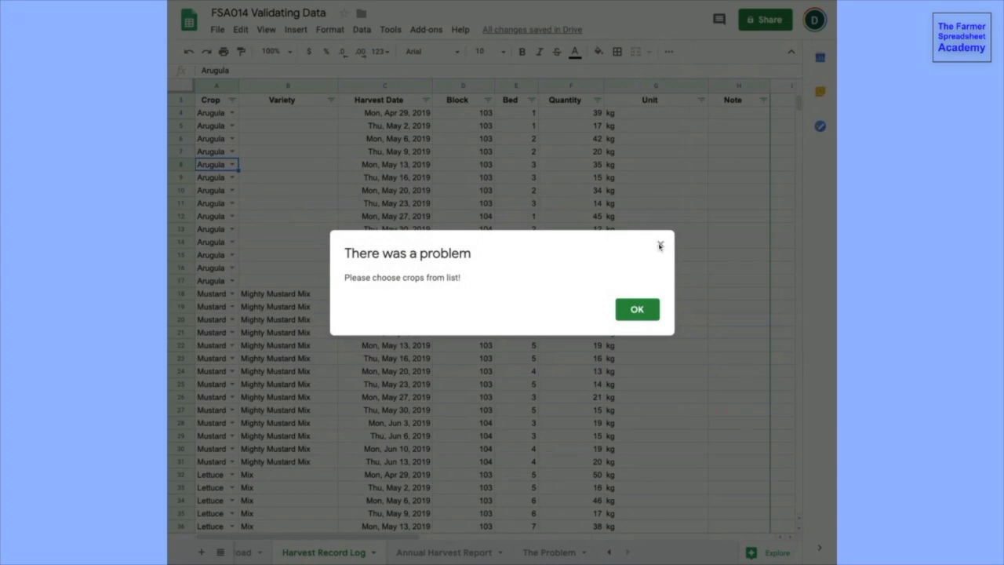
{"action": "left_click", "coordinate": [645, 310]}
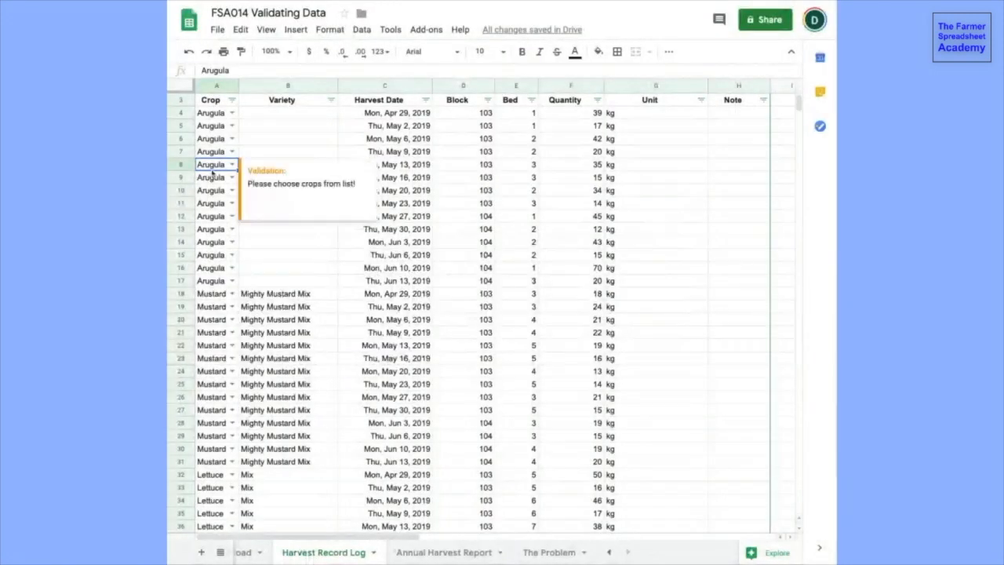
- Replace the crop in A8 with Mustard from its dropdown list, and switch the cell back to Arugula
{"action": "key", "text": "Delete"}
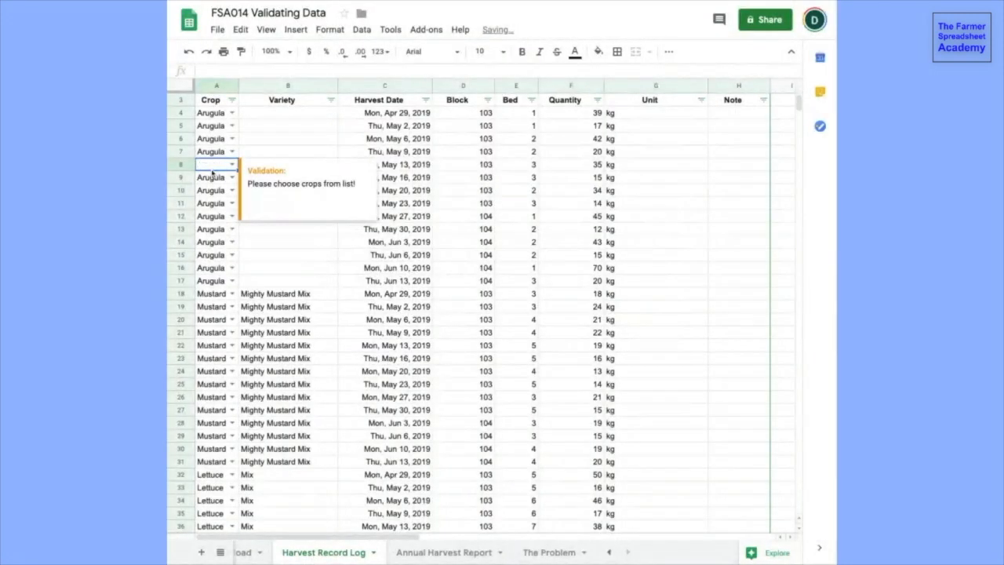
{"action": "left_click", "coordinate": [212, 176]}
{"action": "left_click", "coordinate": [222, 164]}
{"action": "left_click", "coordinate": [231, 165]}
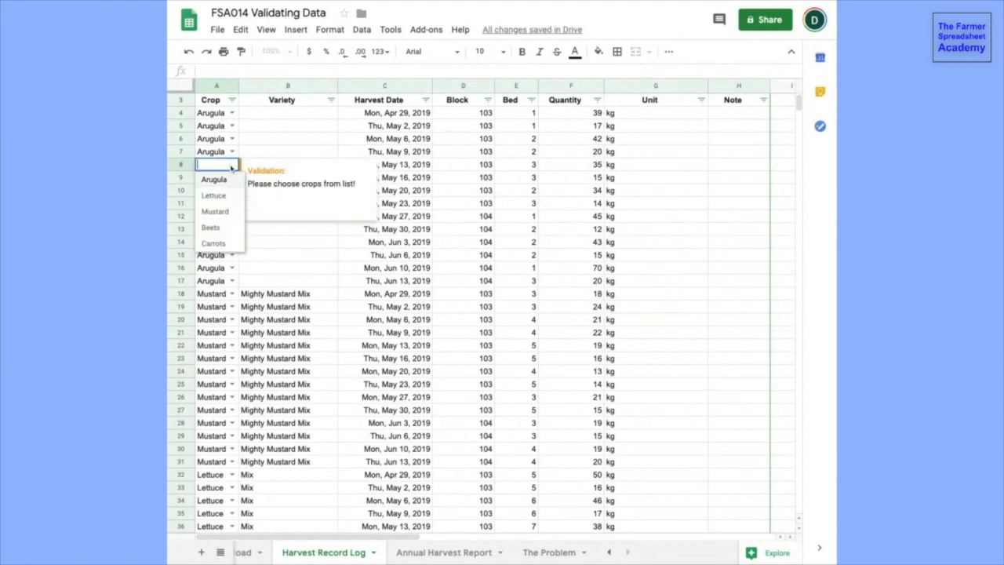
{"action": "left_click", "coordinate": [222, 211]}
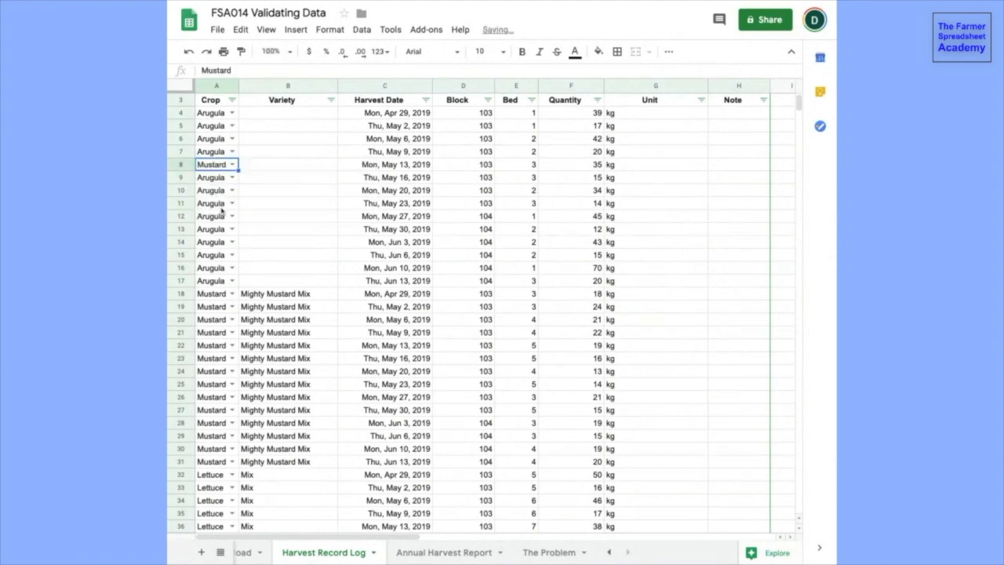
{"action": "left_click", "coordinate": [232, 166]}
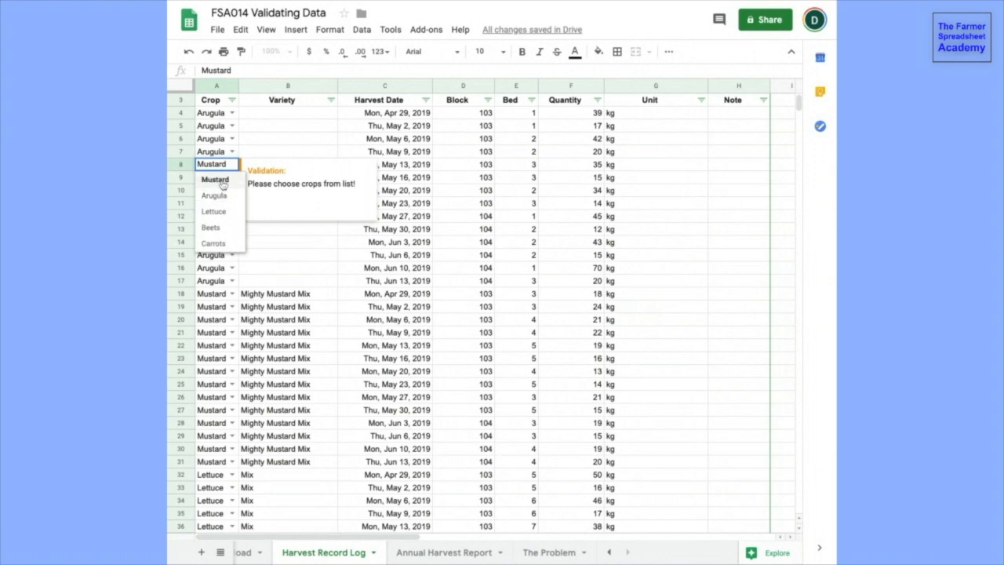
{"action": "left_click", "coordinate": [216, 196]}
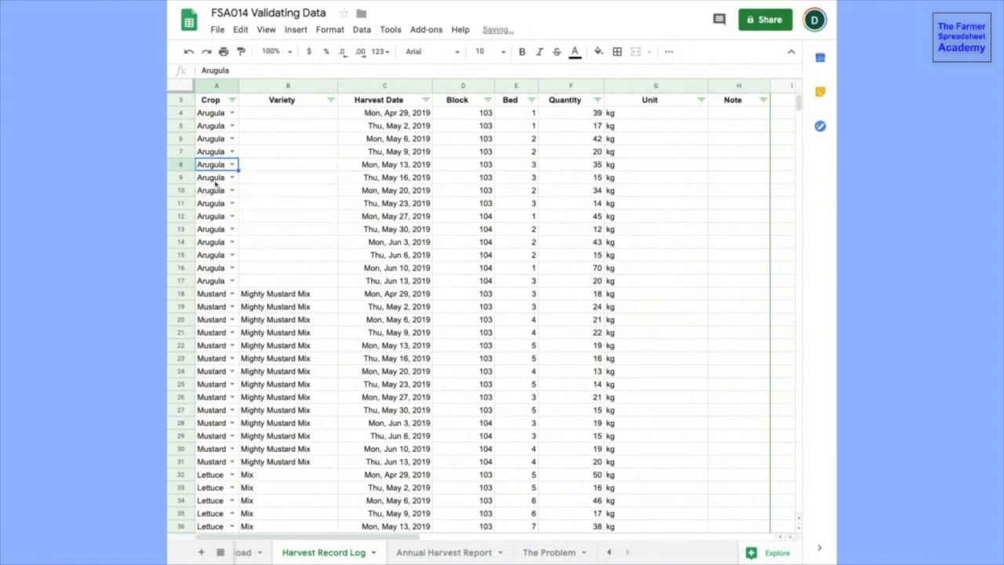
- Open the data validation rule of crop cell A8 and switch its criteria to List from a range
{"action": "right_click", "coordinate": [214, 168]}
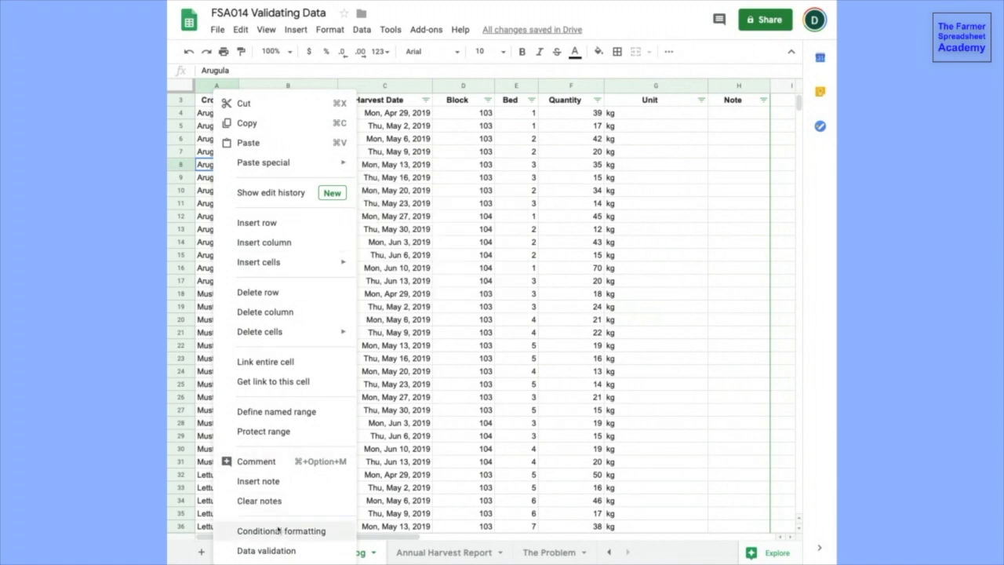
{"action": "left_click", "coordinate": [267, 550]}
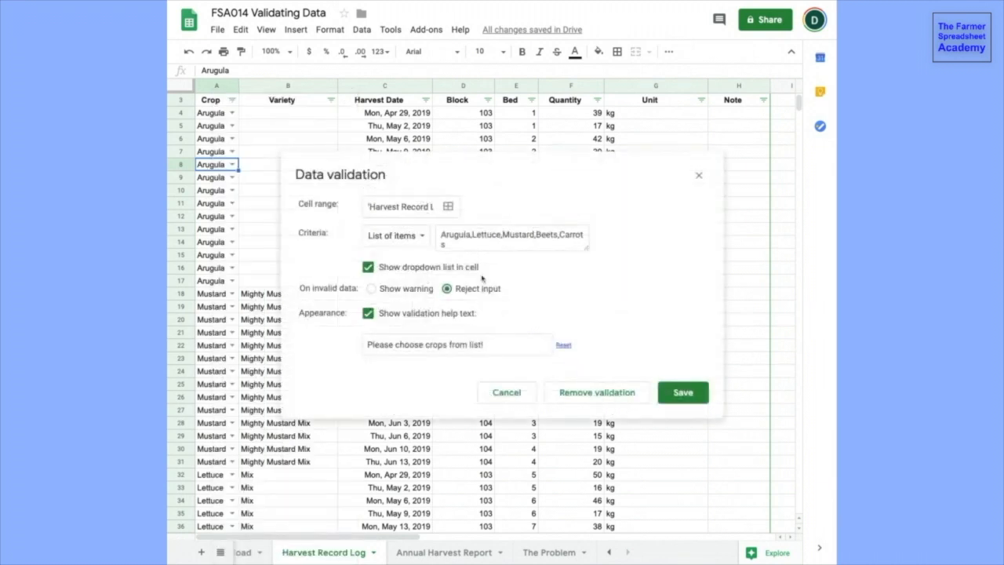
{"action": "left_click", "coordinate": [412, 237]}
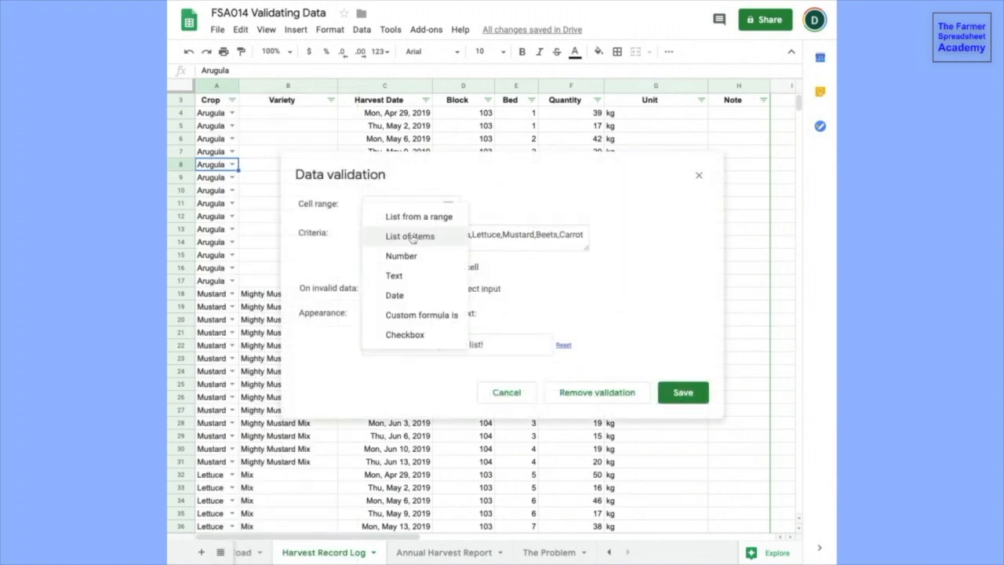
{"action": "left_click", "coordinate": [417, 225]}
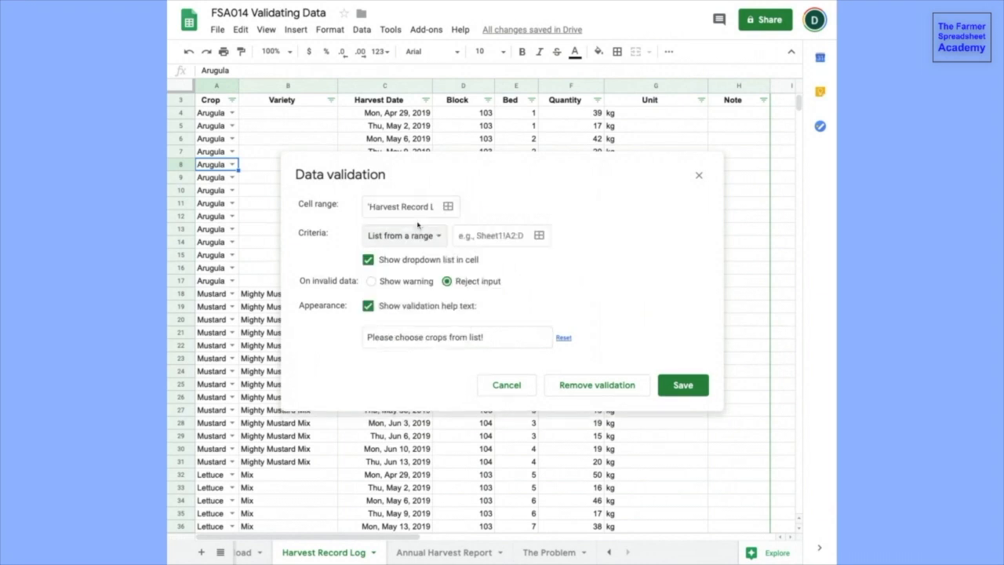
- Set the validation list's source range to crop cells A5:A18 of the Annual Harvest Report
{"action": "left_click", "coordinate": [508, 235]}
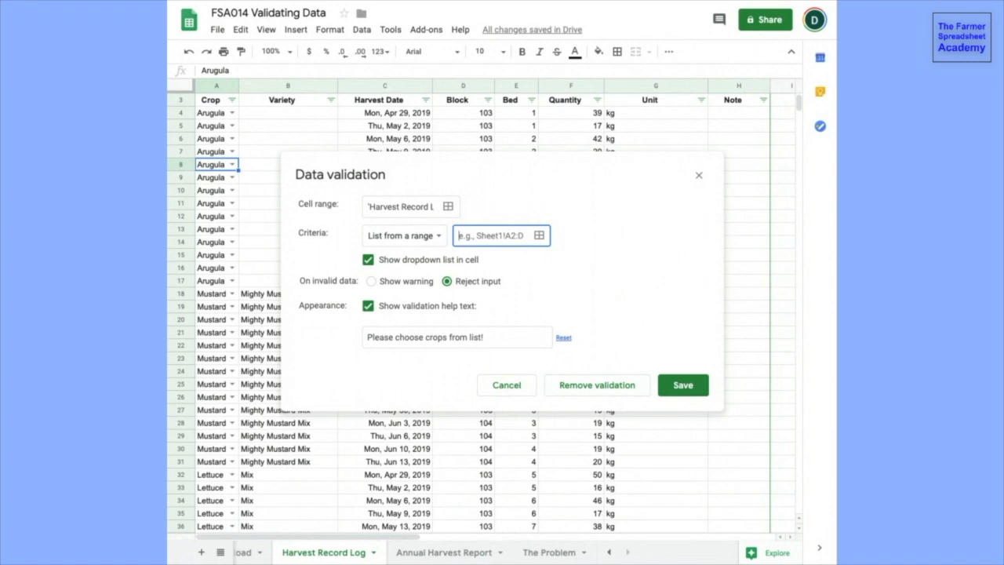
{"action": "left_click", "coordinate": [462, 553]}
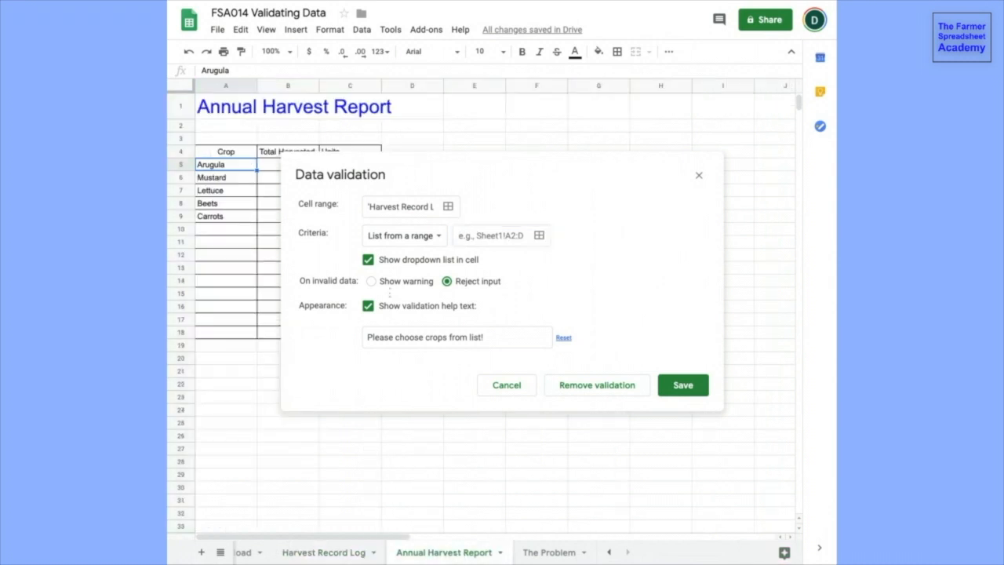
{"action": "left_click", "coordinate": [538, 237]}
{"action": "left_click_drag", "start_coordinate": [242, 191], "coordinate": [245, 202]}
{"action": "left_click_drag", "start_coordinate": [236, 166], "coordinate": [235, 332]}
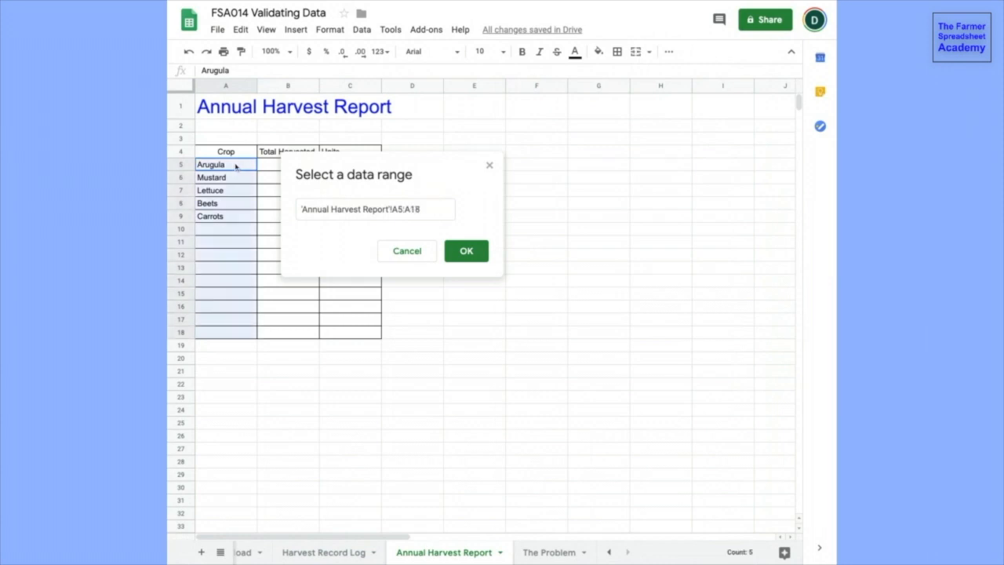
{"action": "left_click", "coordinate": [463, 253]}
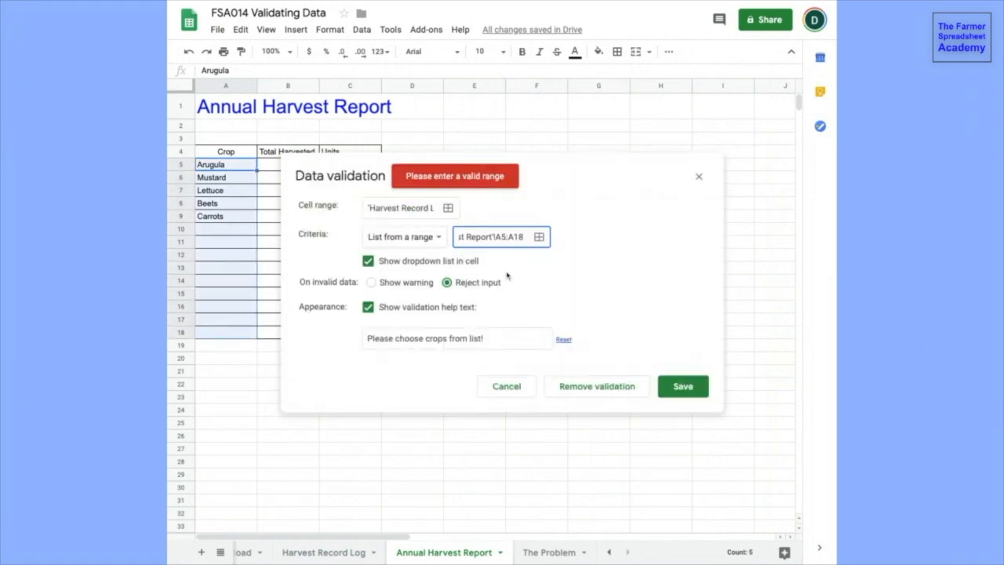
- Save the range-based validation rule and check the dropdown list of crop cell A8 in the Harvest Record Log
{"action": "left_click", "coordinate": [685, 390]}
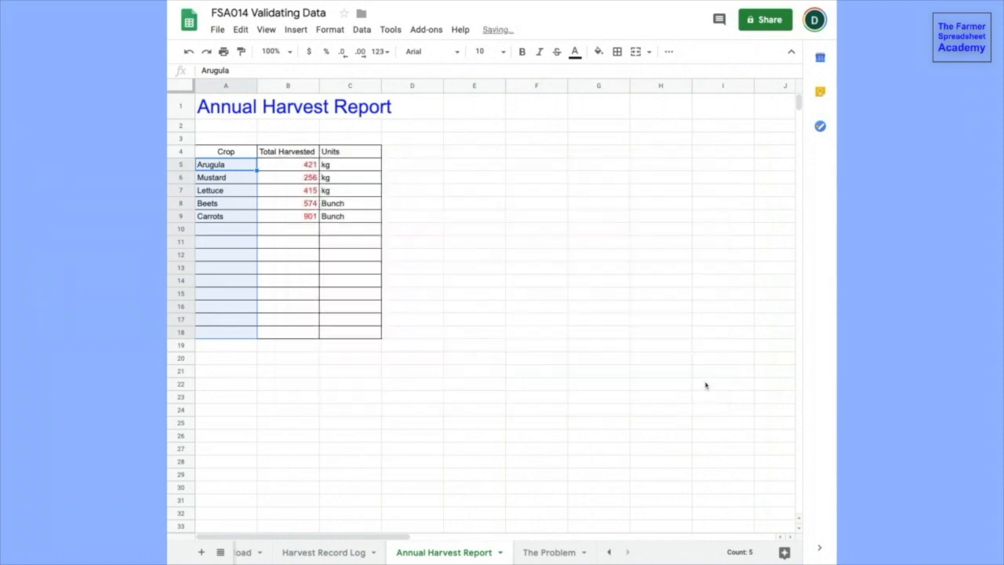
{"action": "left_click", "coordinate": [329, 551]}
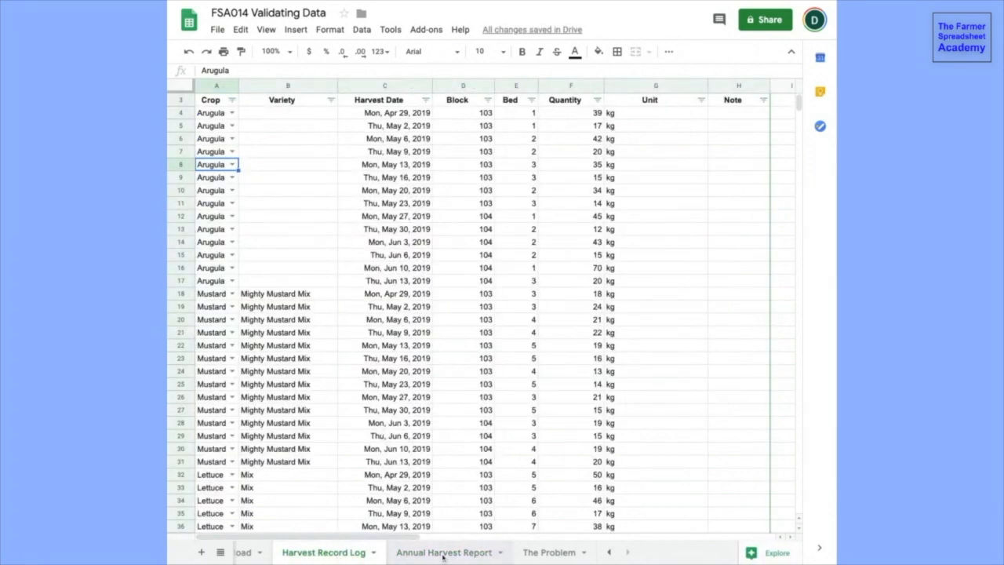
{"action": "left_click", "coordinate": [231, 164]}
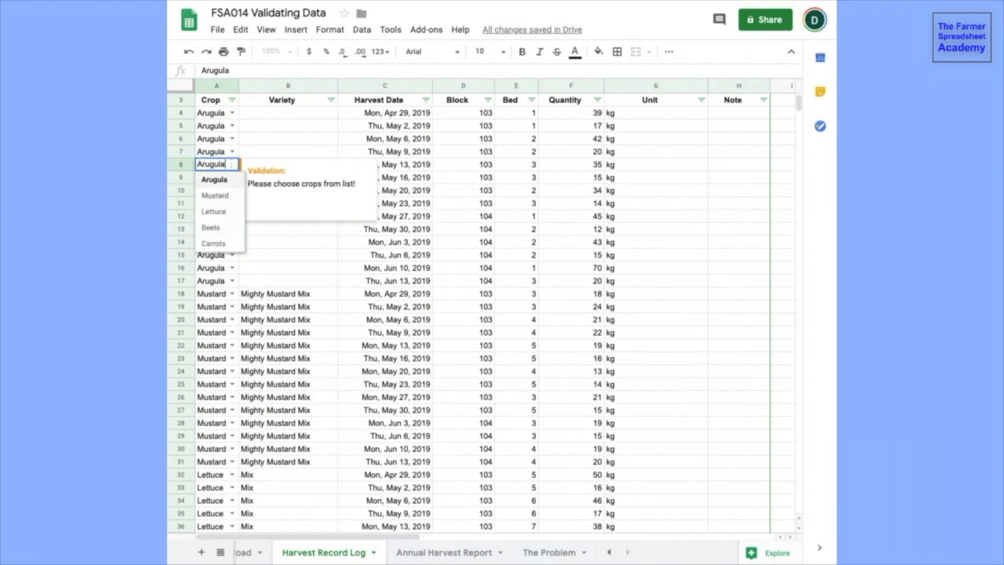
- Add the crops Fennel, Celery and Cucumbers in cells A10 to A12 of the Annual Harvest Report
{"action": "left_click", "coordinate": [442, 552]}
{"action": "left_click", "coordinate": [219, 232]}
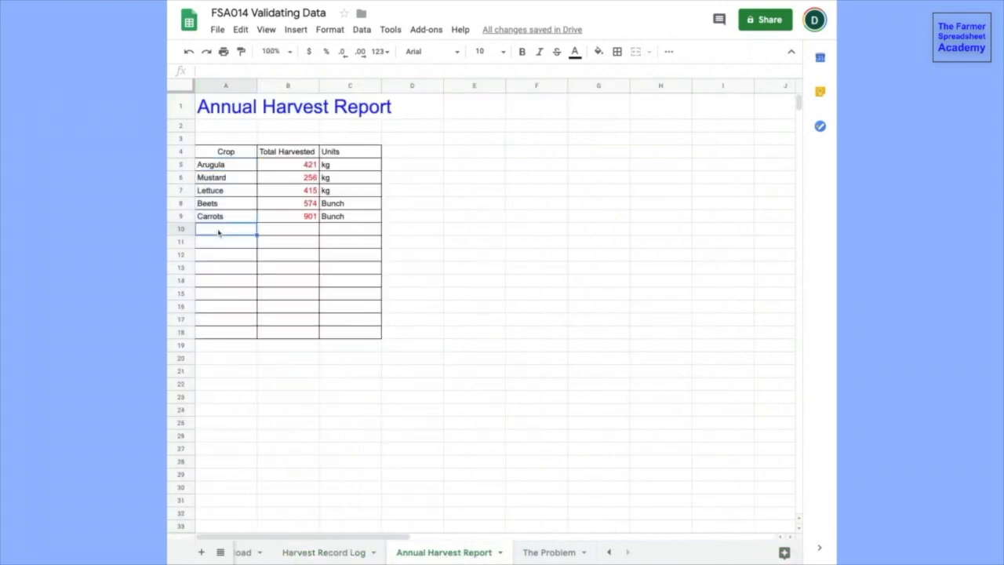
{"action": "type", "text": "Fennel"}
{"action": "key", "text": "Return"}
{"action": "type", "text": "Celery"}
{"action": "key", "text": "Return"}
{"action": "type", "text": "Cucumbers"}
{"action": "key", "text": "Return"}
- Check the Harvest Record Log's A8 dropdown list for the crops newly added to the report
{"action": "left_click", "coordinate": [323, 553]}
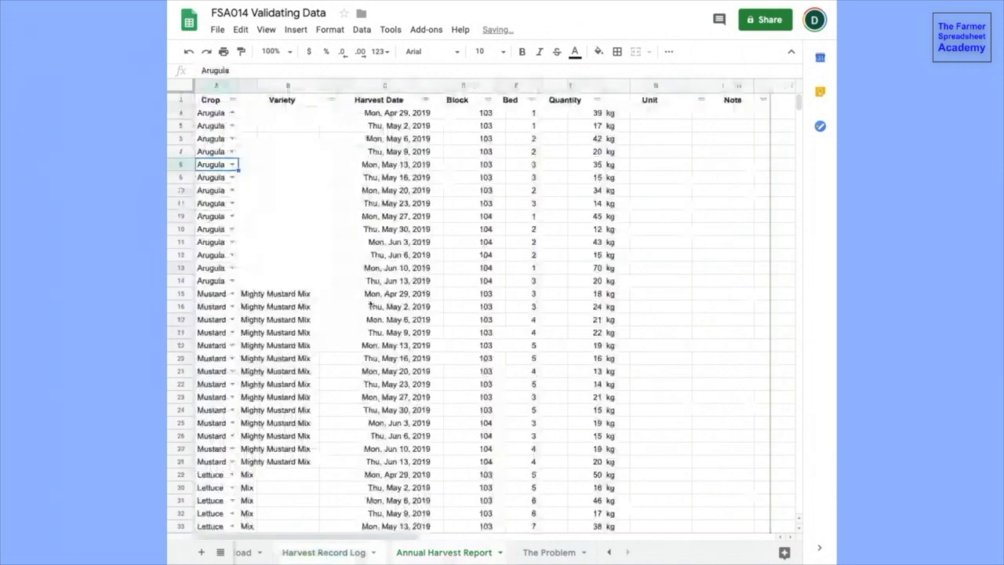
{"action": "left_click", "coordinate": [232, 165]}
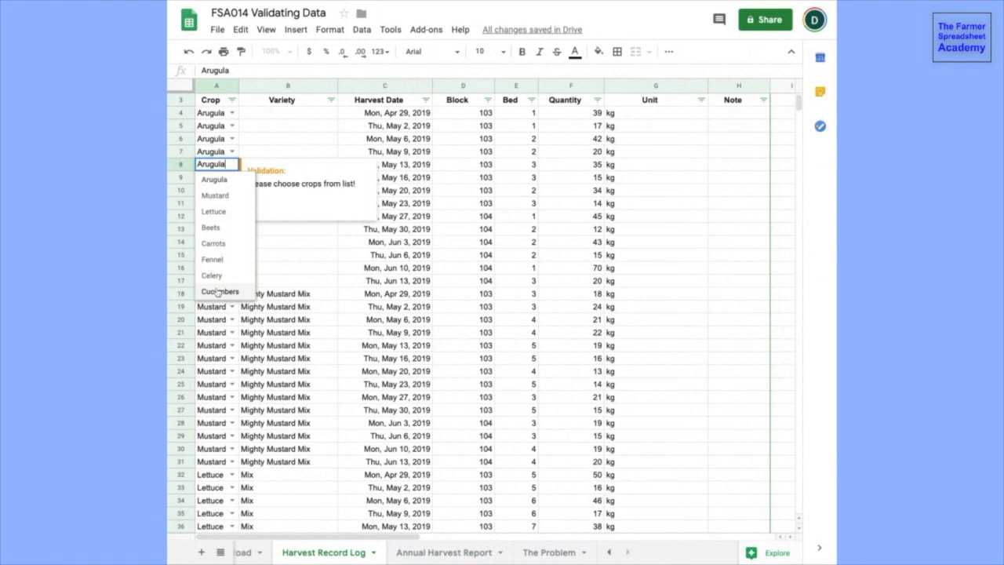
{"action": "left_click", "coordinate": [455, 553]}
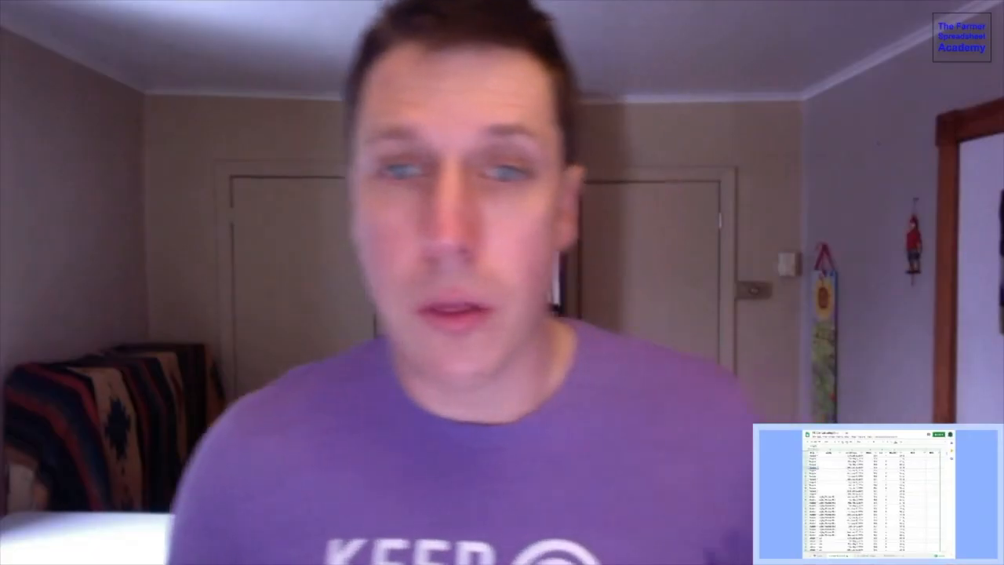